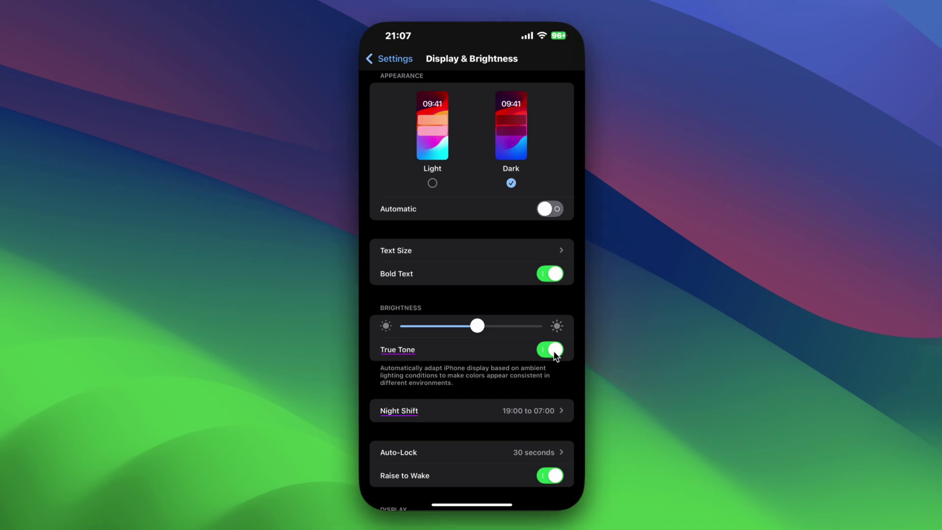
- Disable the Night Shift schedule and raise the screen brightness near maximum
click(540, 411)
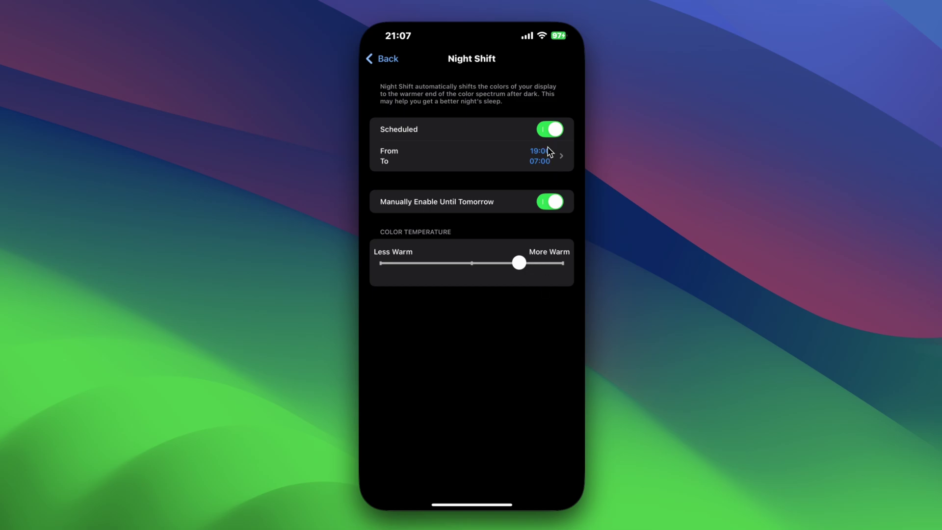
click(547, 128)
scroll(504, 324, left, 3)
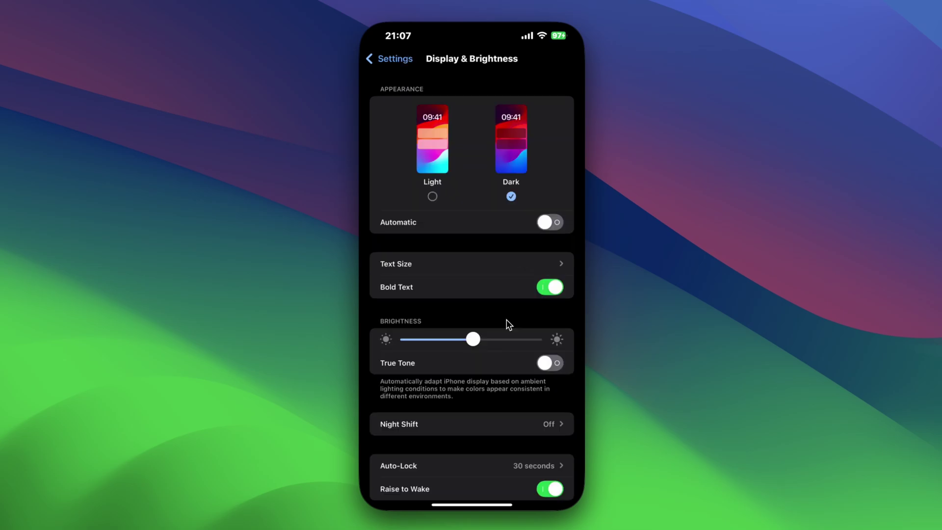
drag(473, 340, 547, 346)
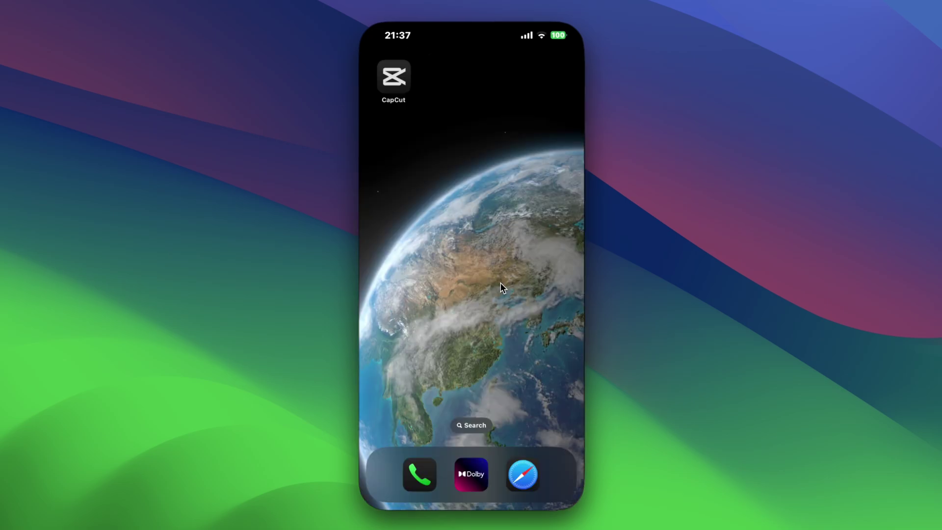
- Launch CapCut and create a new project with the 00:41 yellow flower clip
click(399, 80)
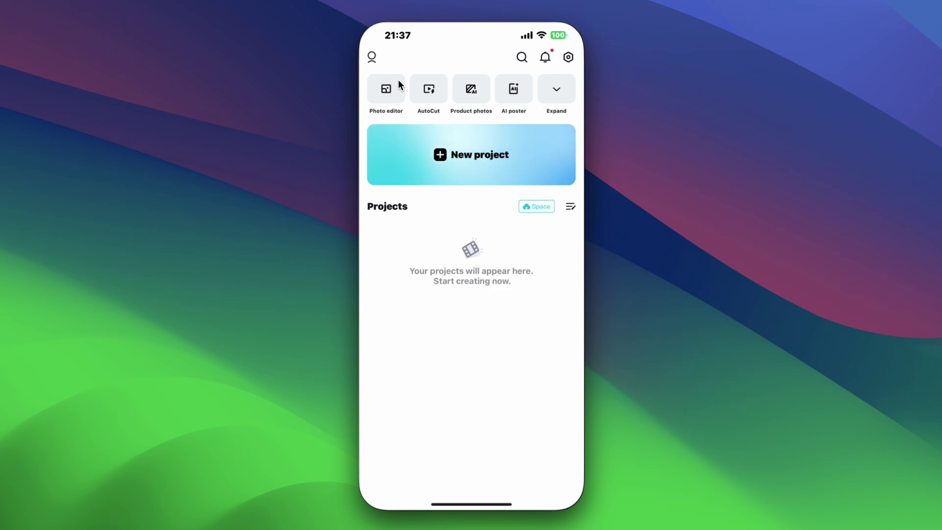
click(438, 154)
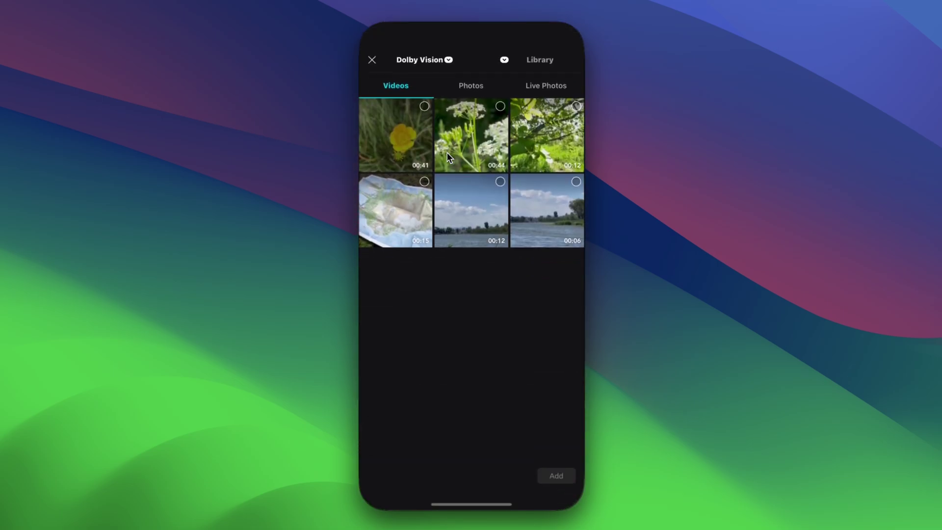
click(424, 107)
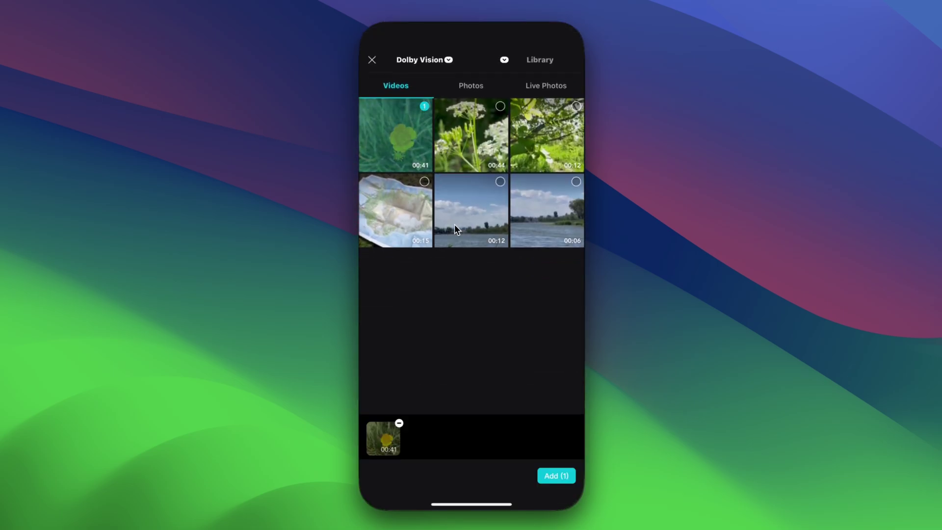
click(553, 474)
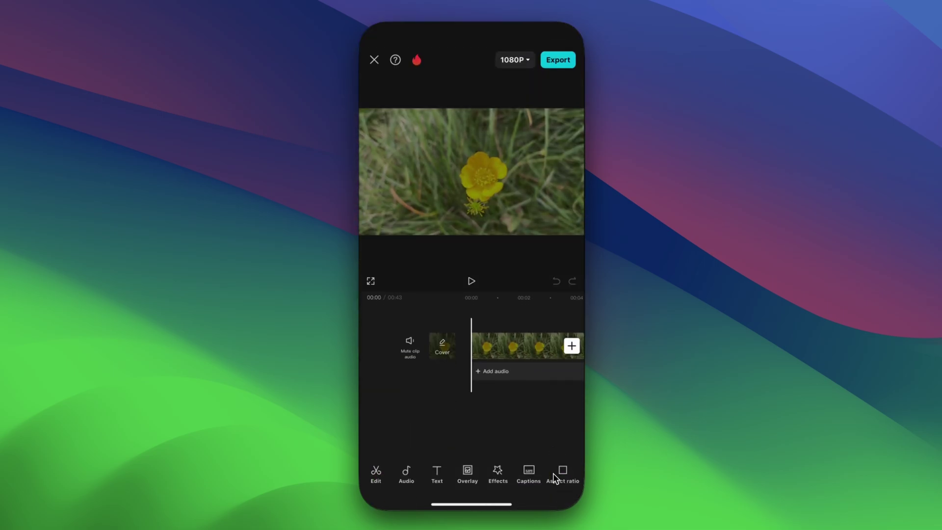
- Set export quality to 2K/4K resolution, 25 fps, with Smart HDR on
click(522, 62)
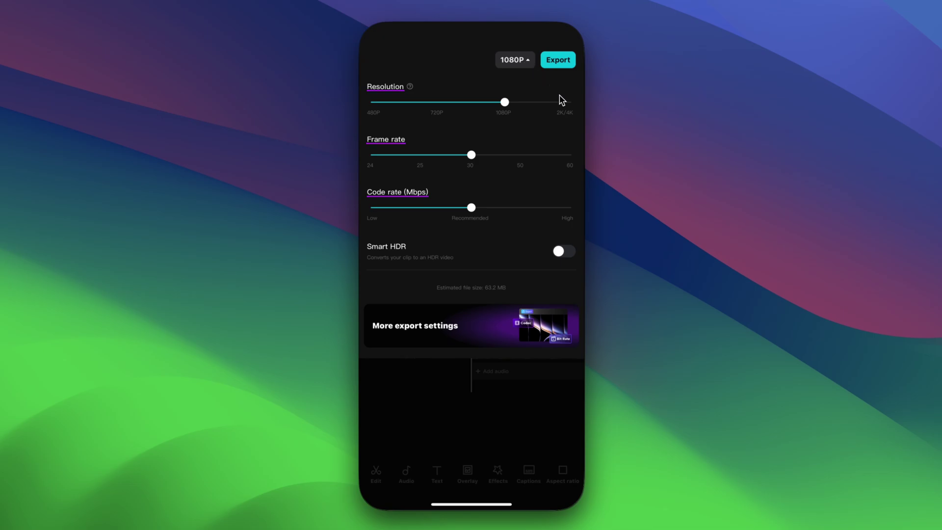
click(570, 103)
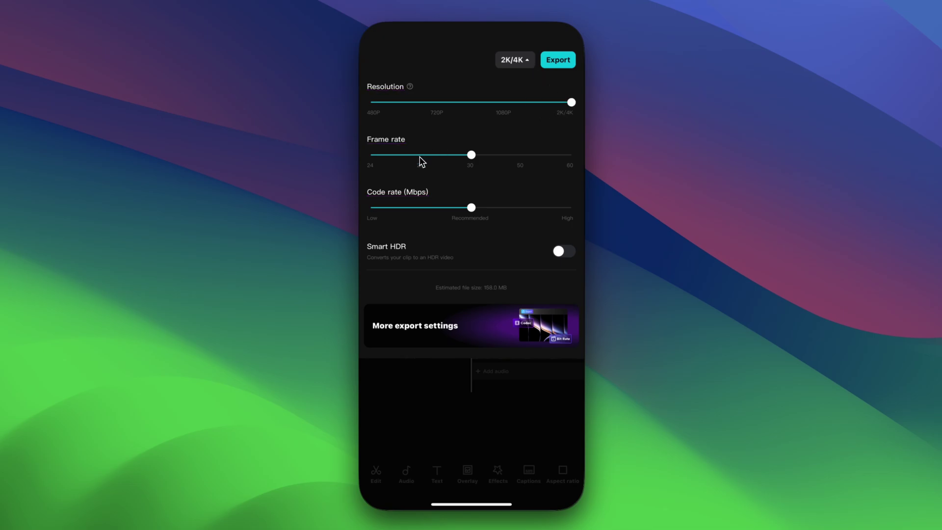
click(421, 158)
click(557, 252)
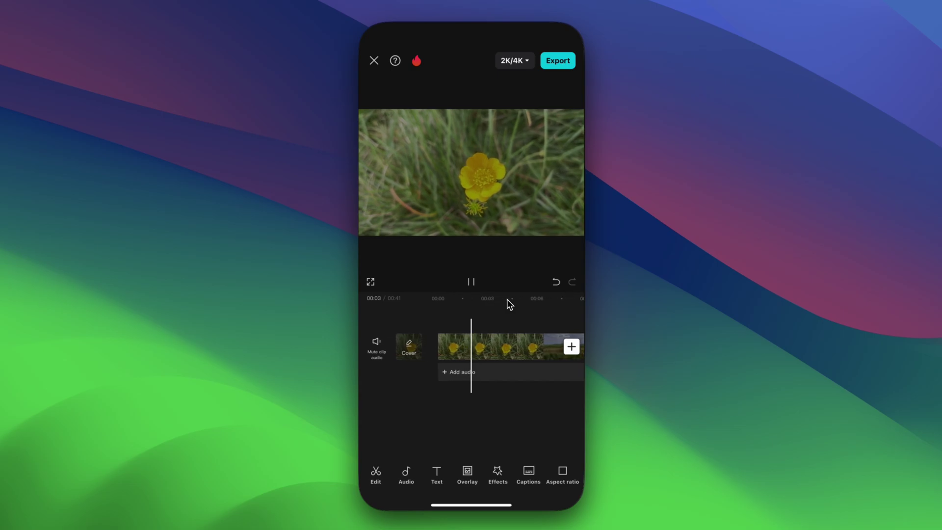
- Pause playback and split the first clip at the 00:09 mark
click(509, 304)
scroll(470, 478, right, 3)
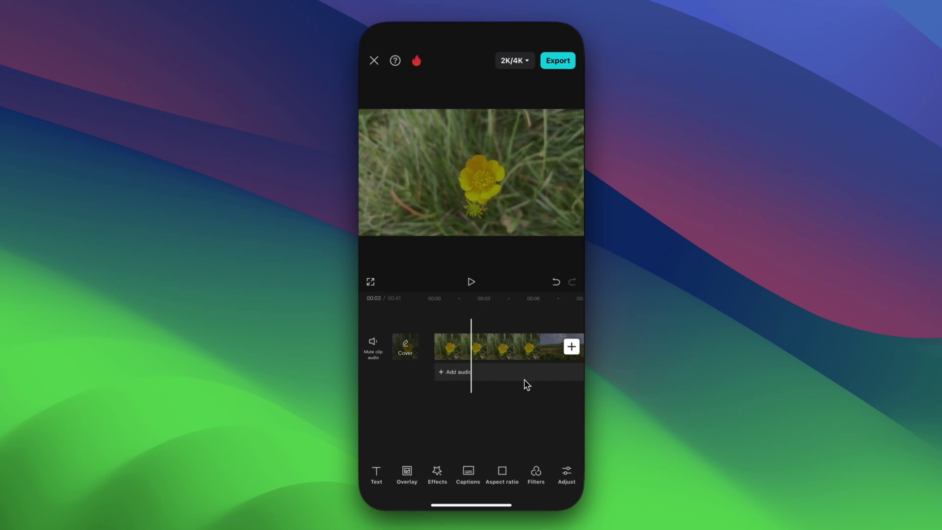
scroll(467, 471, left, 3)
scroll(498, 396, right, 10)
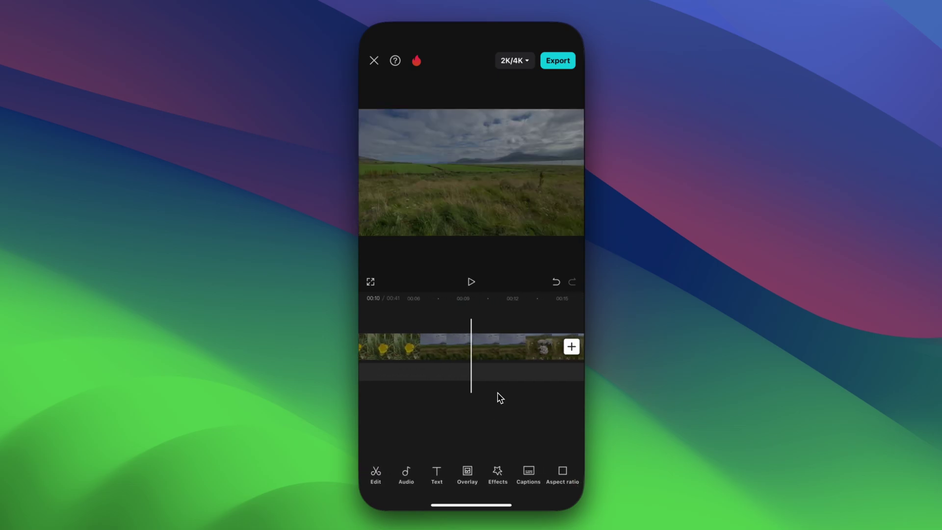
scroll(498, 395, left, 10)
click(466, 345)
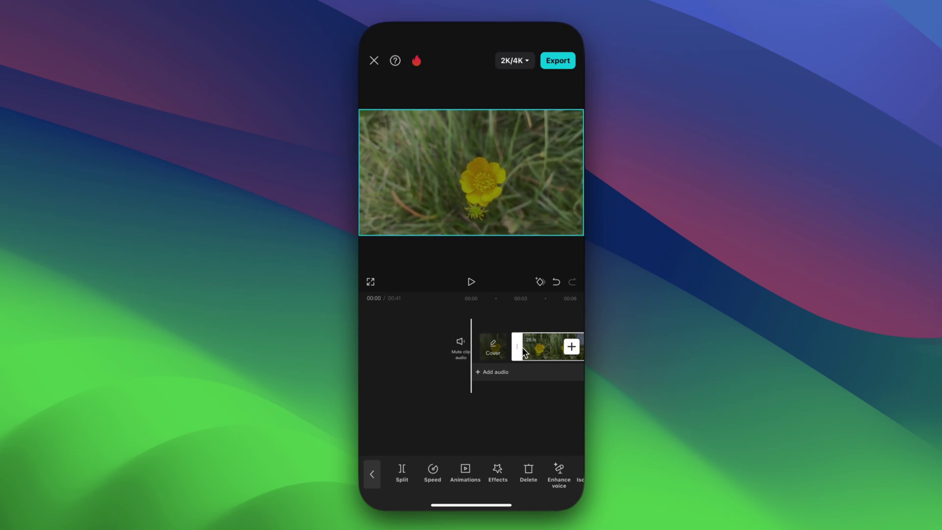
scroll(533, 353, right, 2)
scroll(533, 352, right, 6)
click(406, 472)
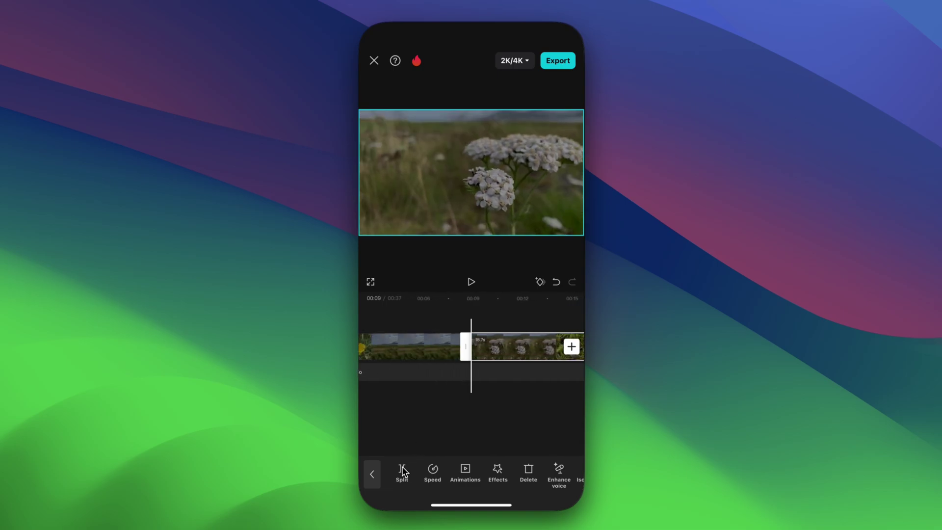
- Select the 3.6-second road clip and bring up its filters
scroll(485, 408, right, 3)
scroll(484, 409, right, 20)
click(485, 408)
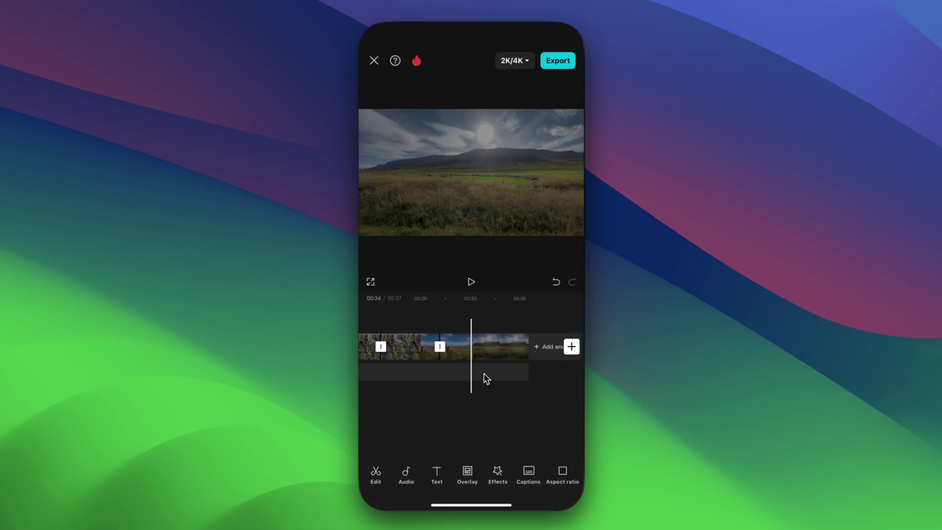
click(460, 350)
scroll(460, 350, left, 2)
click(455, 346)
scroll(458, 347, left, 1)
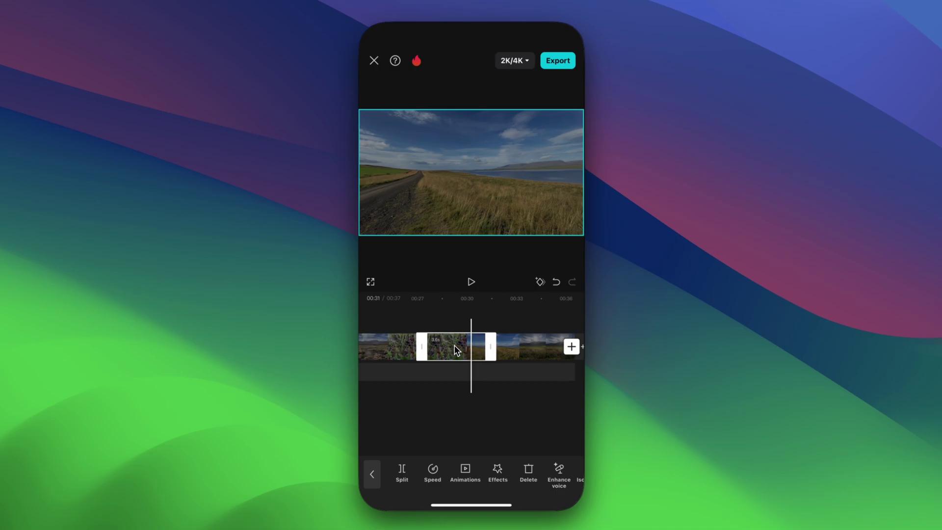
scroll(516, 466, right, 15)
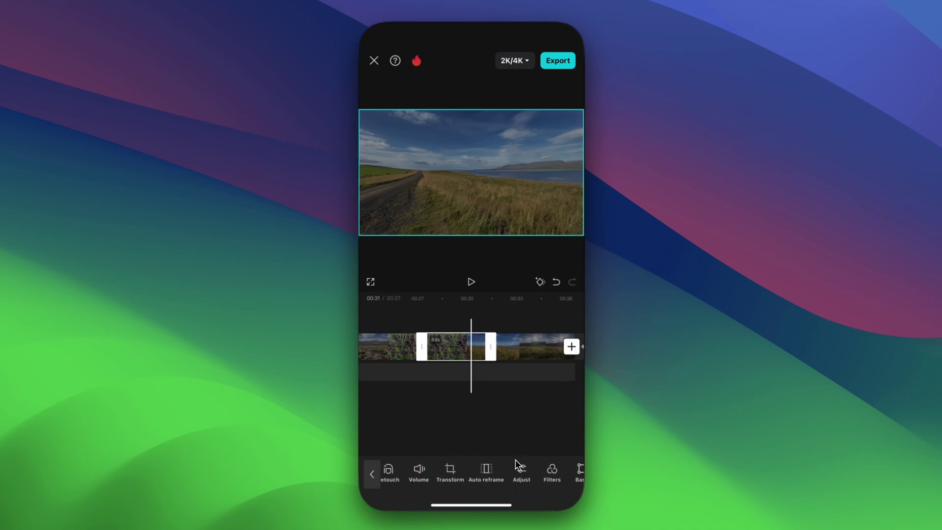
click(556, 476)
- Give the road clip the Scenery filter Maldives at intensity 70 and confirm it
click(440, 382)
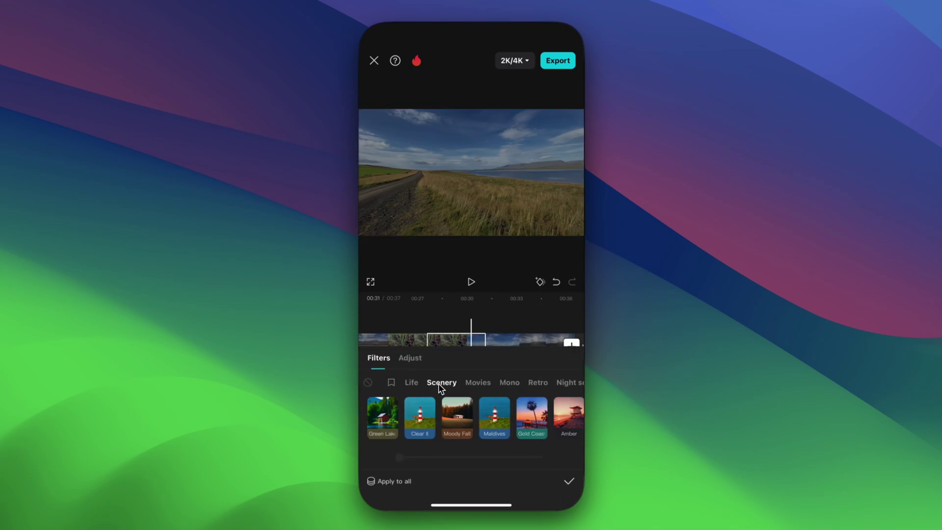
click(421, 419)
drag(515, 459, 486, 458)
click(551, 416)
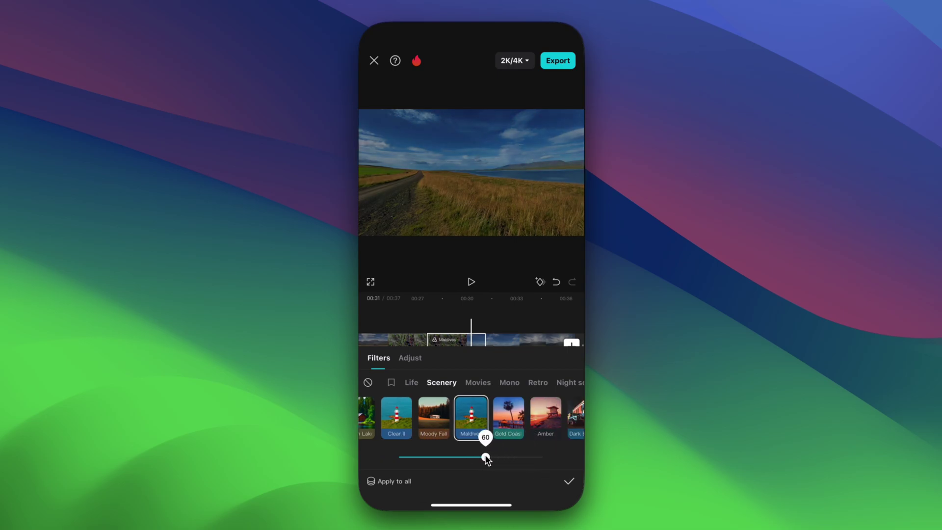
click(569, 484)
click(531, 357)
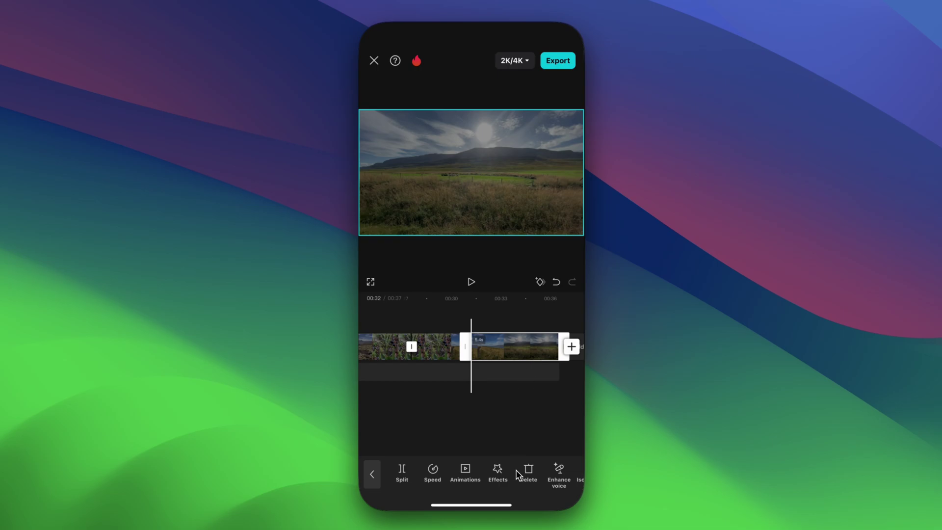
- Adjust the mountain clip: Brightness 10, Contrast 9, Saturation about 35, Sharpen about 20
scroll(516, 470, right, 10)
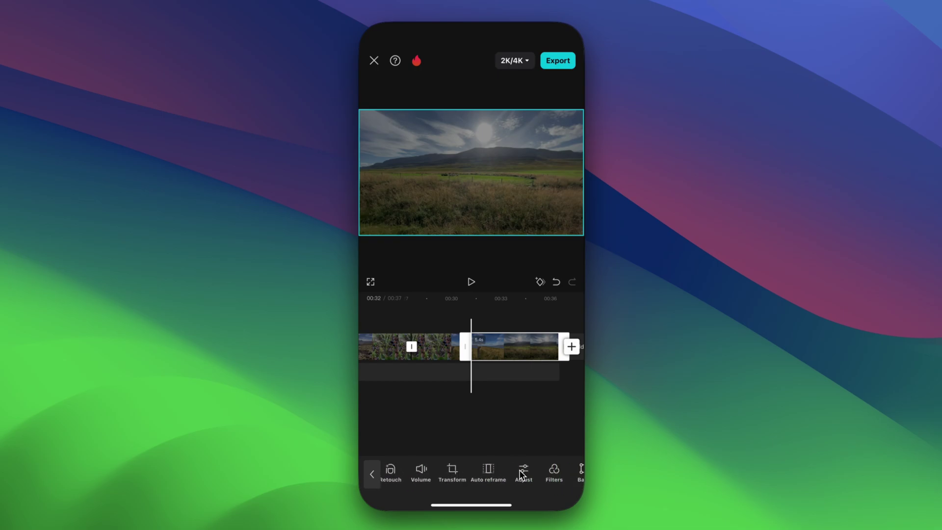
click(519, 469)
click(415, 409)
drag(481, 452, 519, 450)
click(456, 401)
click(491, 401)
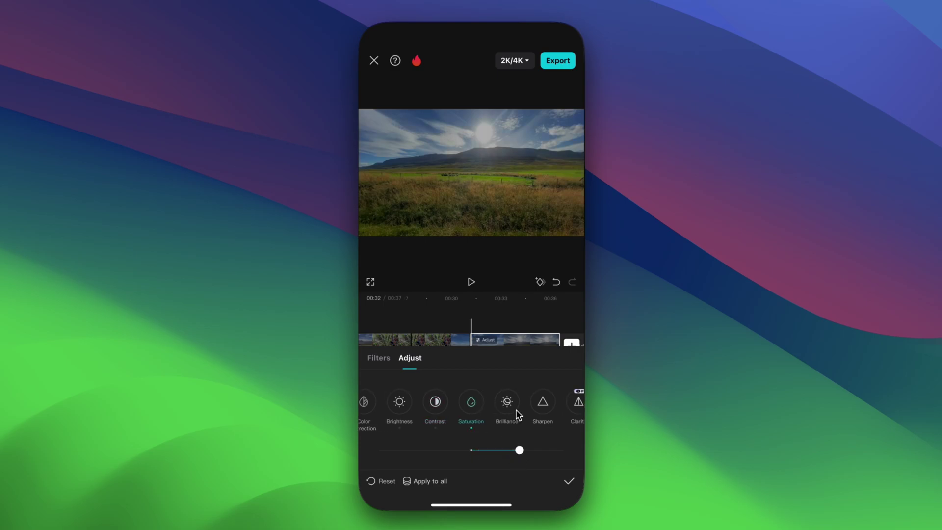
click(542, 401)
drag(379, 450, 419, 450)
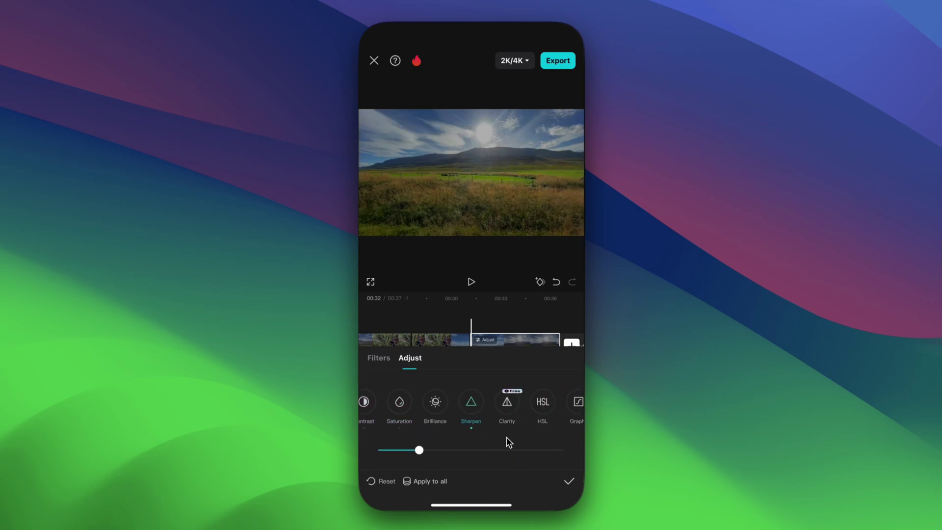
click(569, 484)
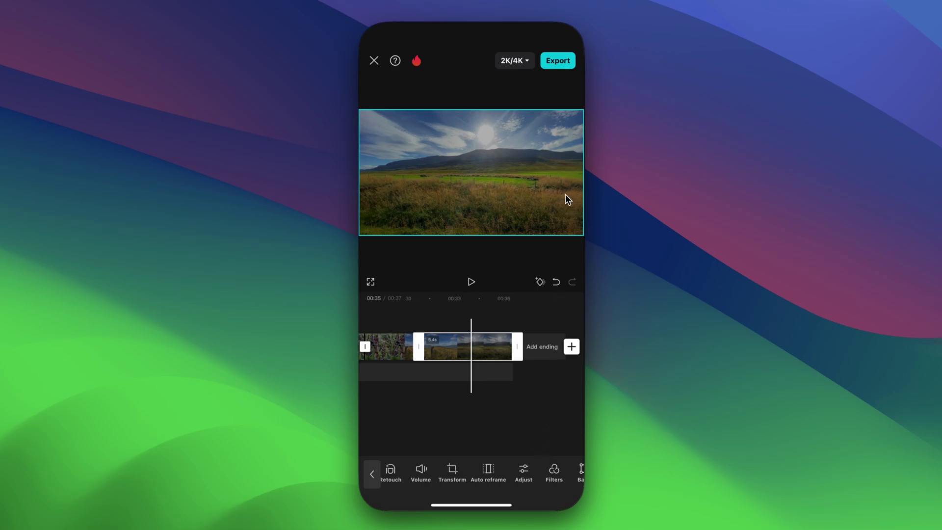
- Start the export and lengthen the Dolby Vision title on the timeline
click(555, 63)
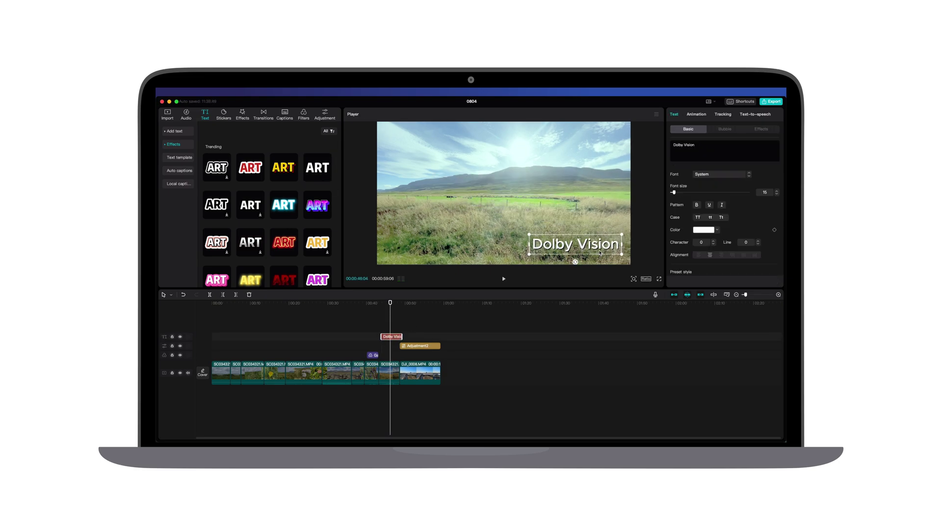
click(414, 306)
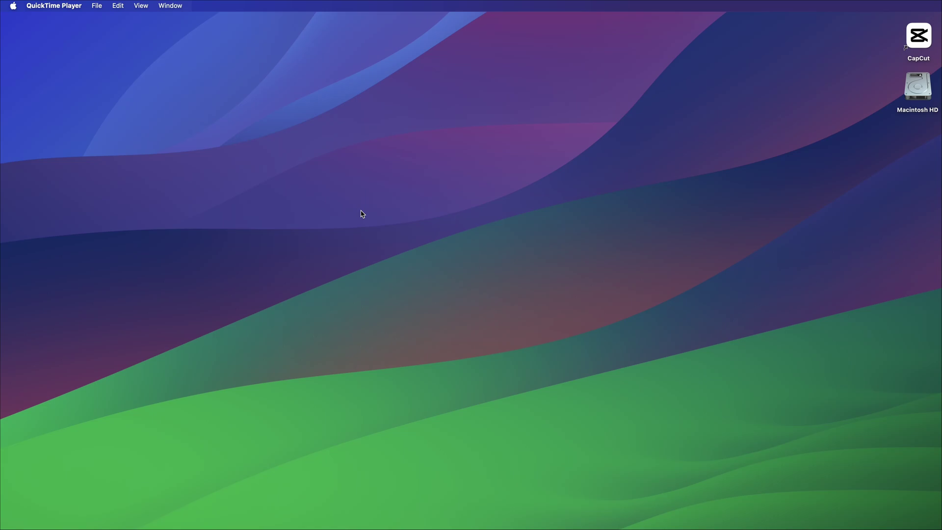
- Set the Mac display preset to HDR Video (P3-ST 2084) in System Settings
click(15, 7)
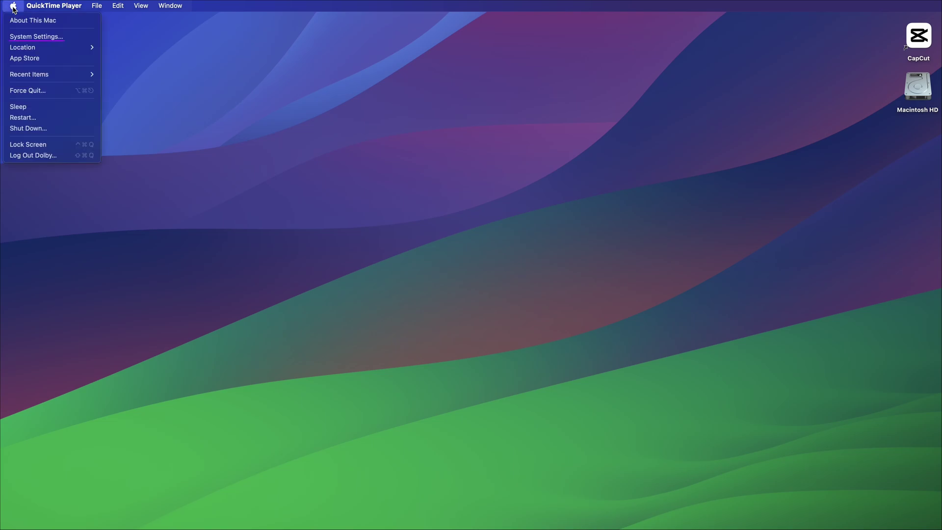
click(31, 38)
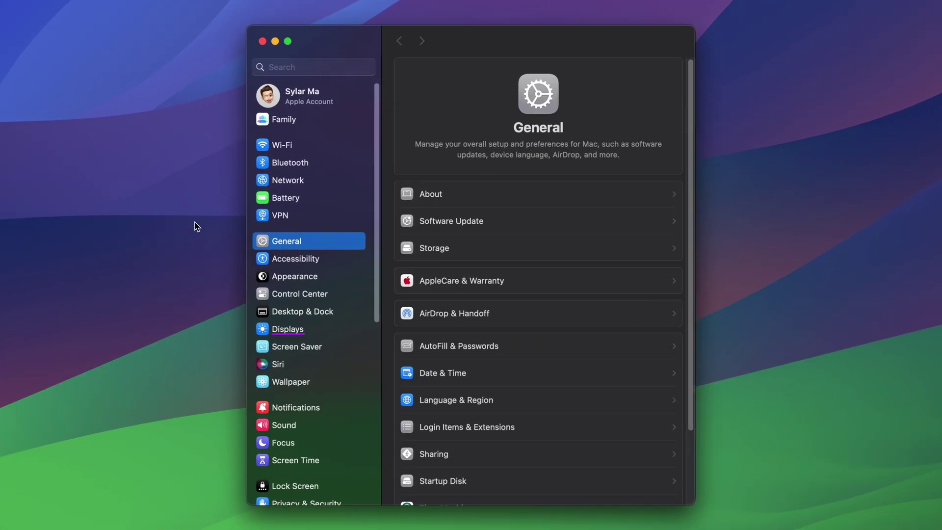
click(334, 324)
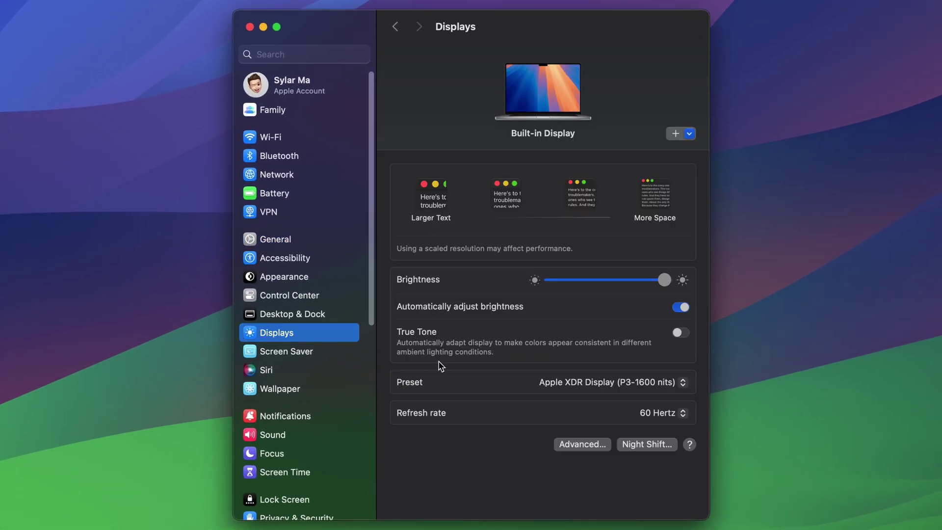
click(636, 389)
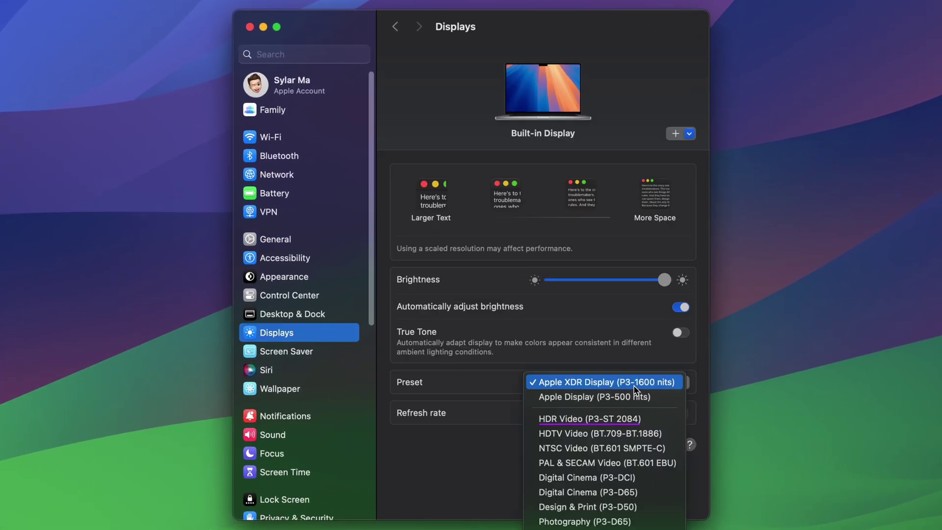
click(638, 420)
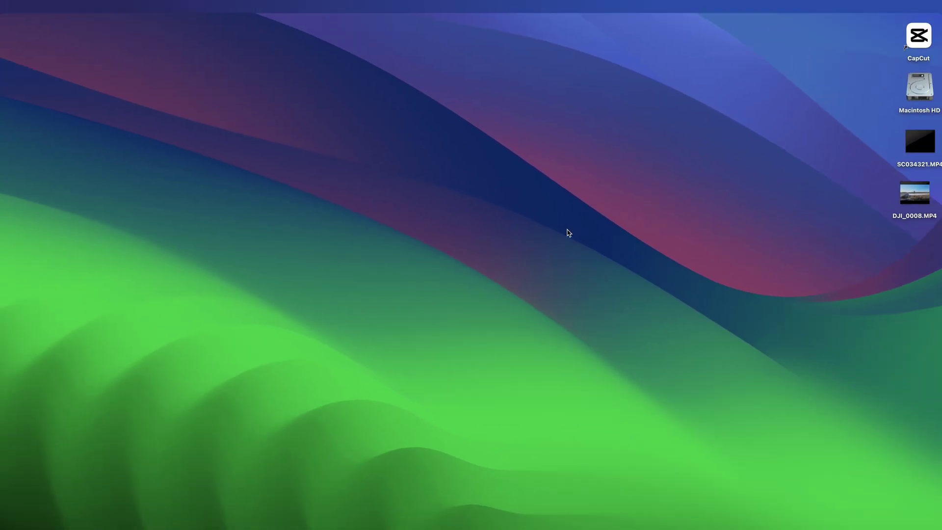
- Launch CapCut, create a project, and import DJI_0008.MP4 and SC034321.MP4
click(919, 43)
double_click(919, 43)
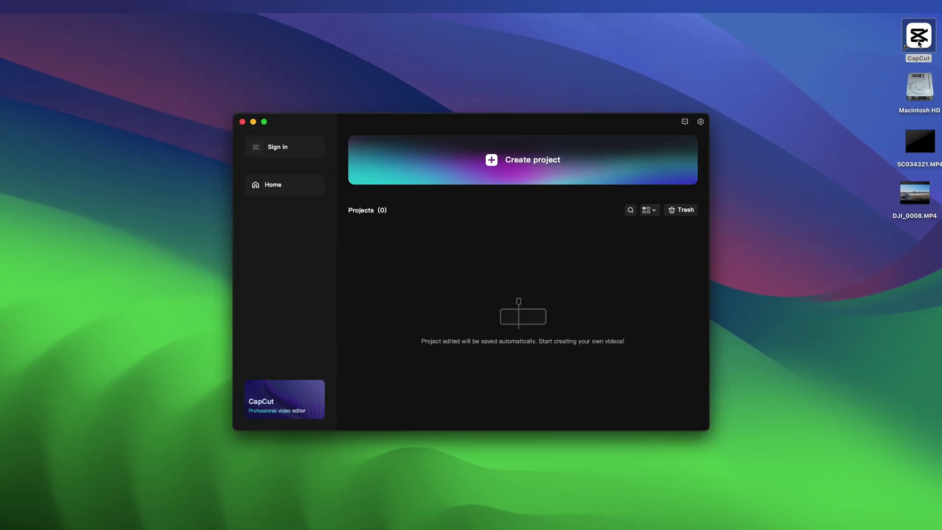
click(505, 180)
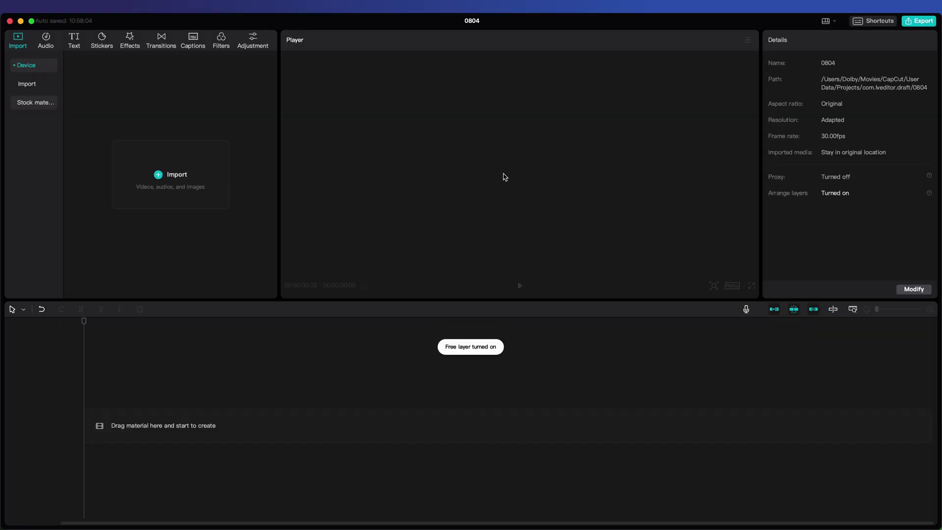
click(172, 179)
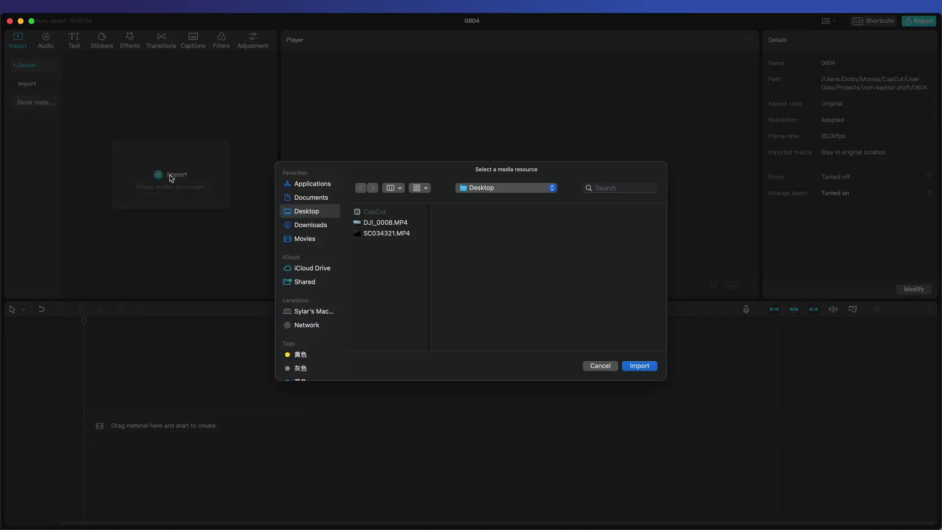
click(385, 222)
shift+click(387, 233)
click(636, 366)
- Place SC034321.MP4 on the timeline and move to about 14 seconds in
click(210, 219)
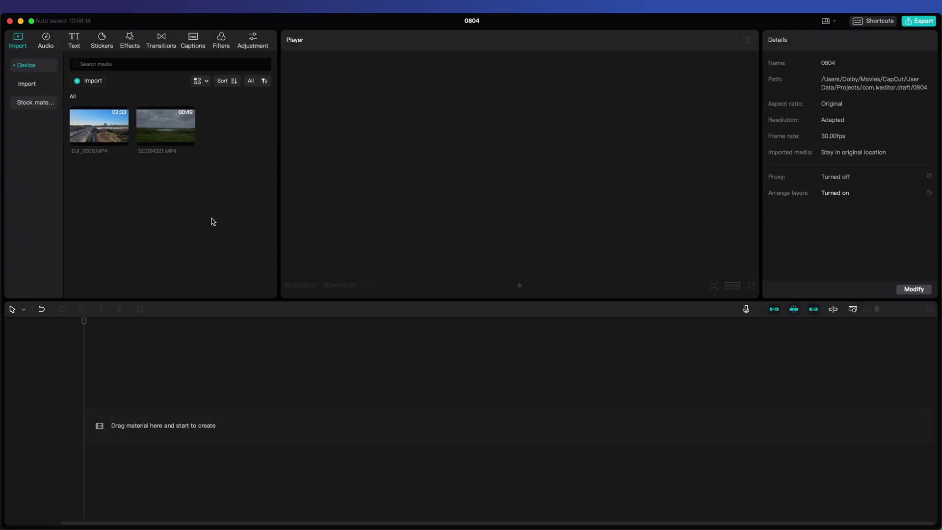
drag(164, 127, 101, 406)
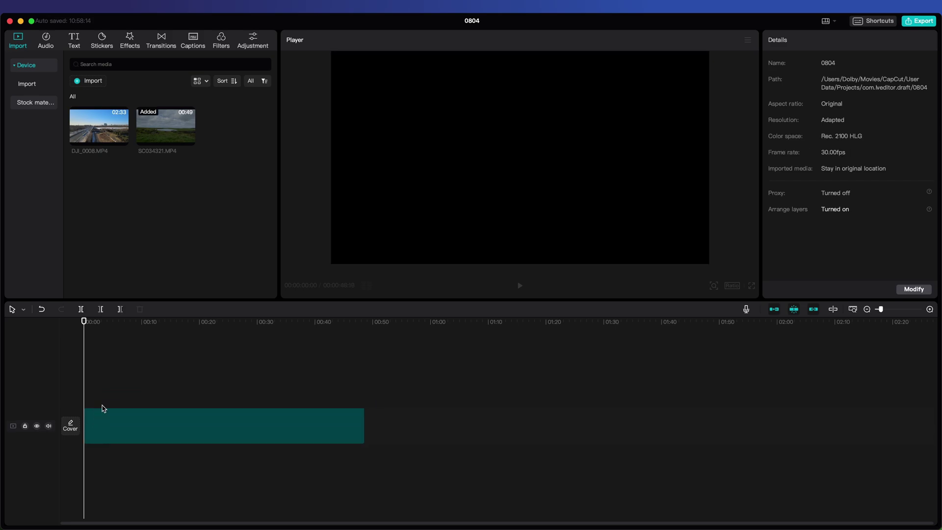
click(168, 379)
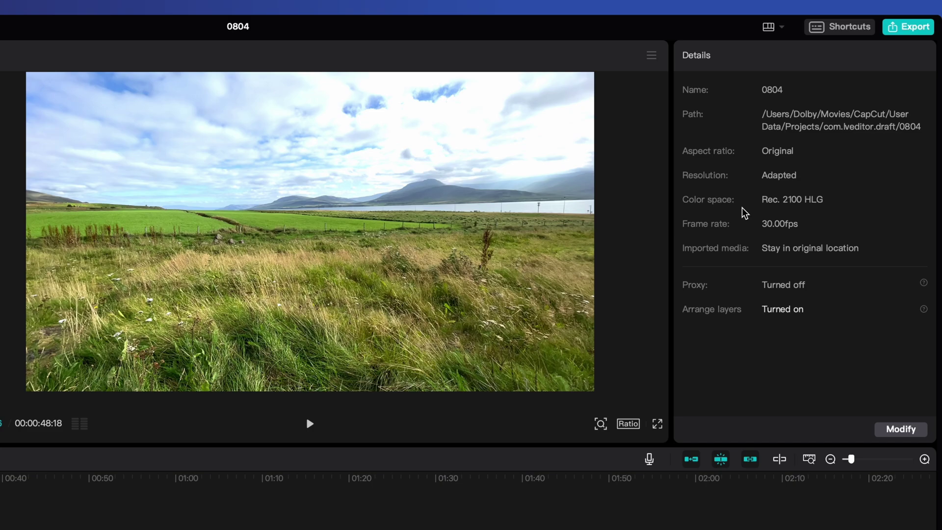
- Keep the project color space at Rec. 2100 HLG and save the project settings
click(901, 429)
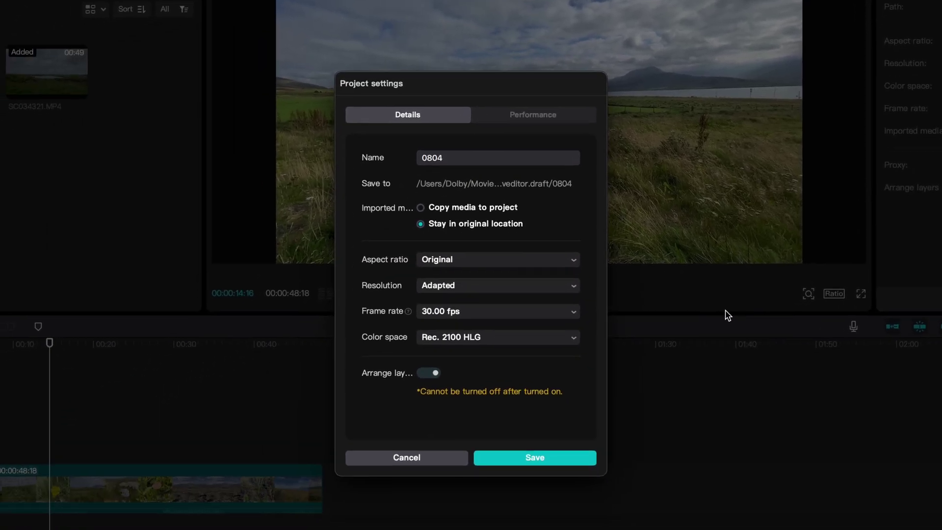
click(546, 337)
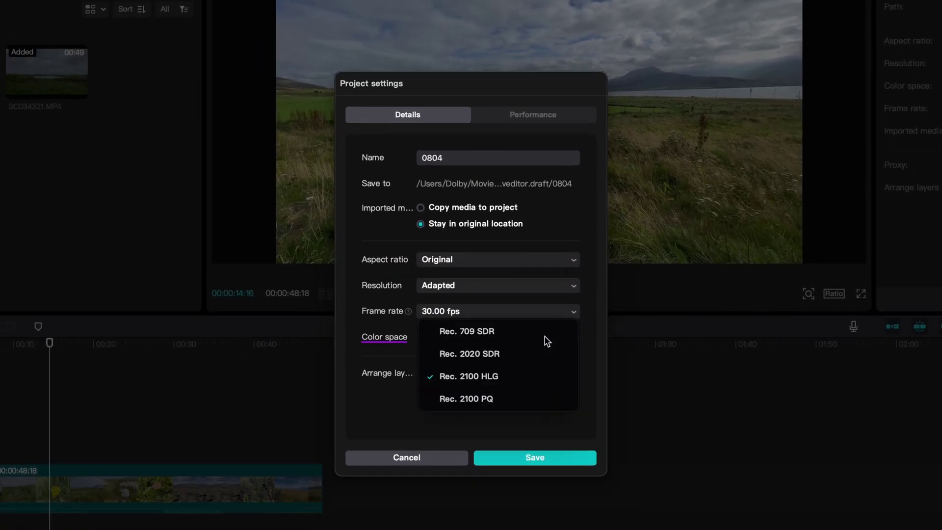
click(543, 381)
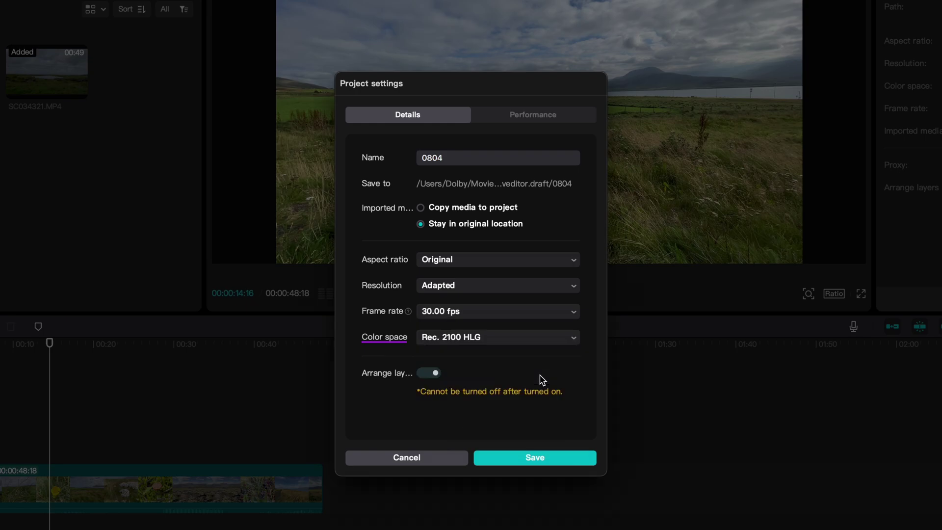
click(547, 459)
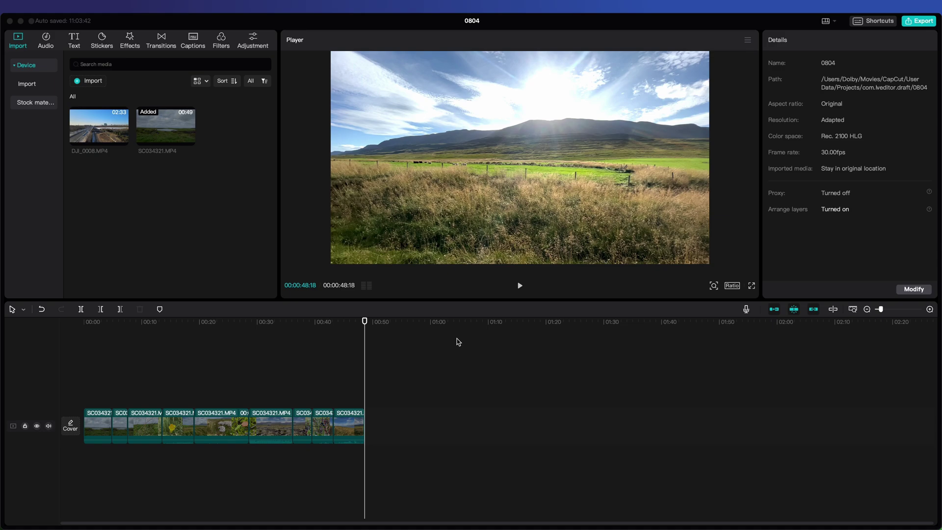
- Append DJI_0008.MP4 after the SC034321 clips, adapt it to HDR, and play back from 00:46:02
drag(108, 136, 380, 423)
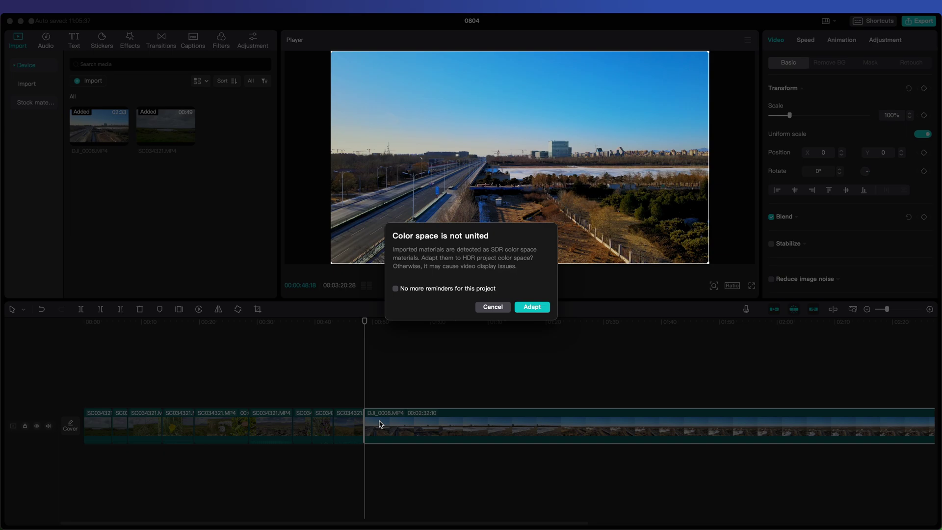
click(531, 309)
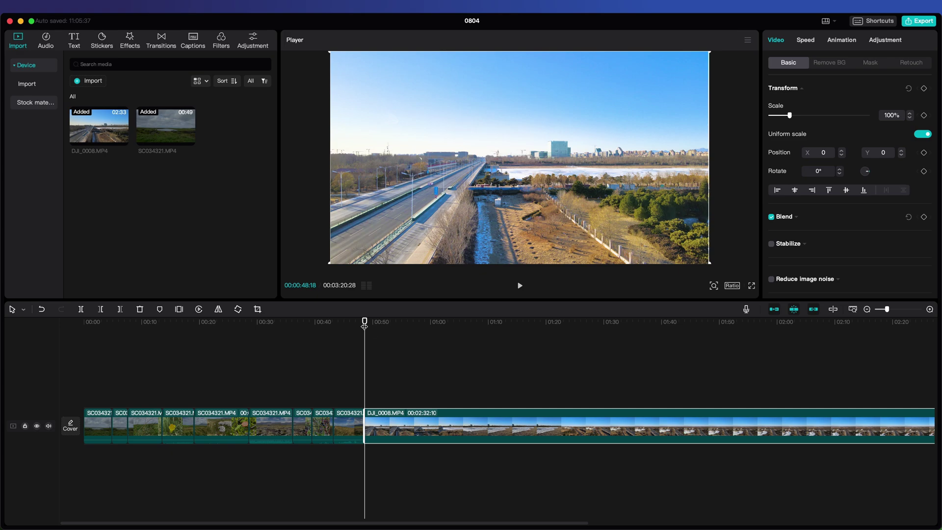
drag(364, 325, 352, 325)
key(space)
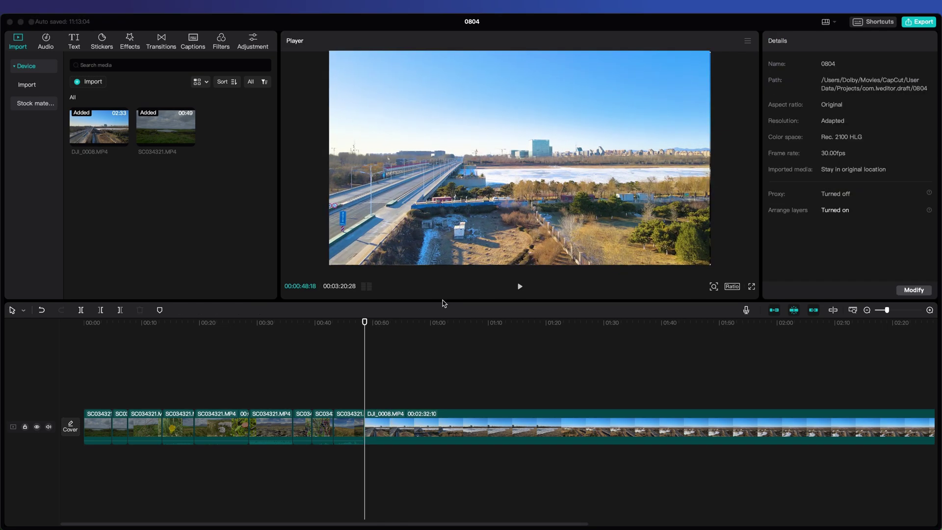
- Trim DJI_0008.MP4 to end at 00:59:06 by splitting there and deleting the tail
click(23, 310)
click(34, 339)
click(423, 323)
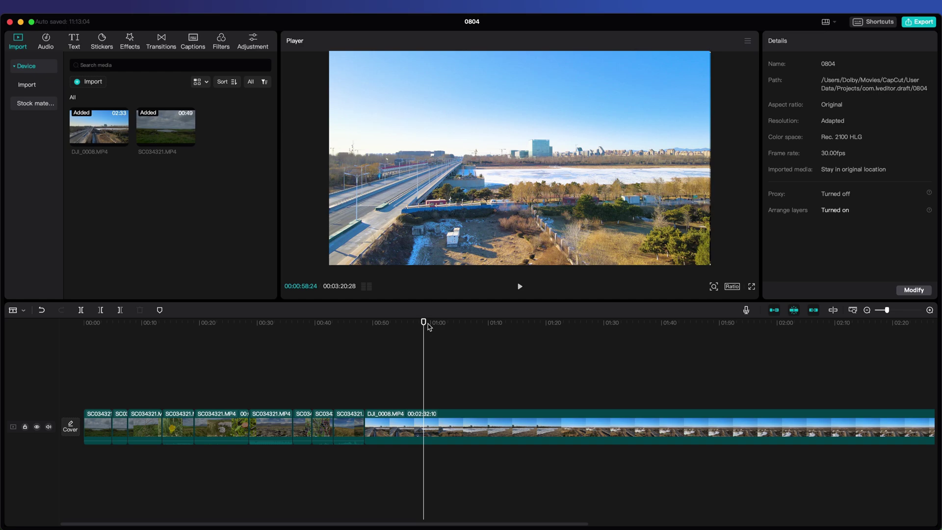
click(425, 421)
click(535, 430)
key(Delete)
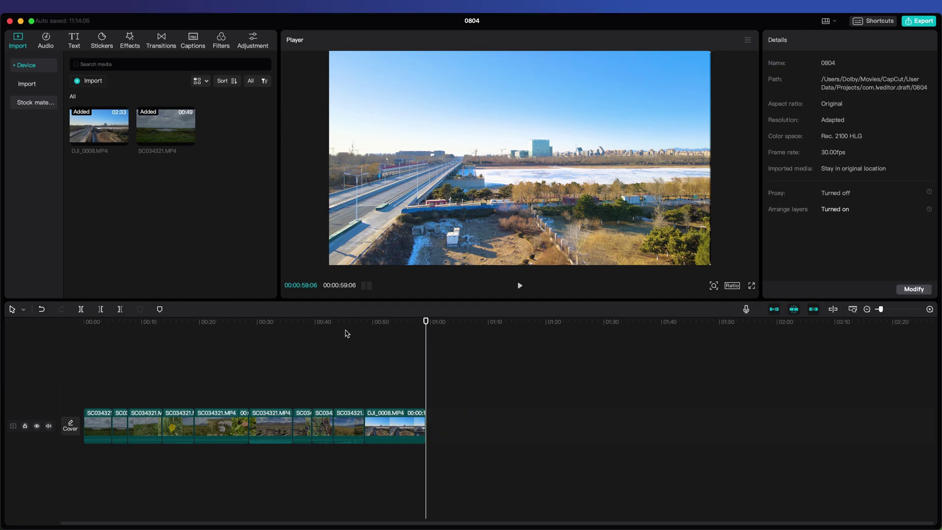
drag(347, 330, 318, 329)
click(222, 49)
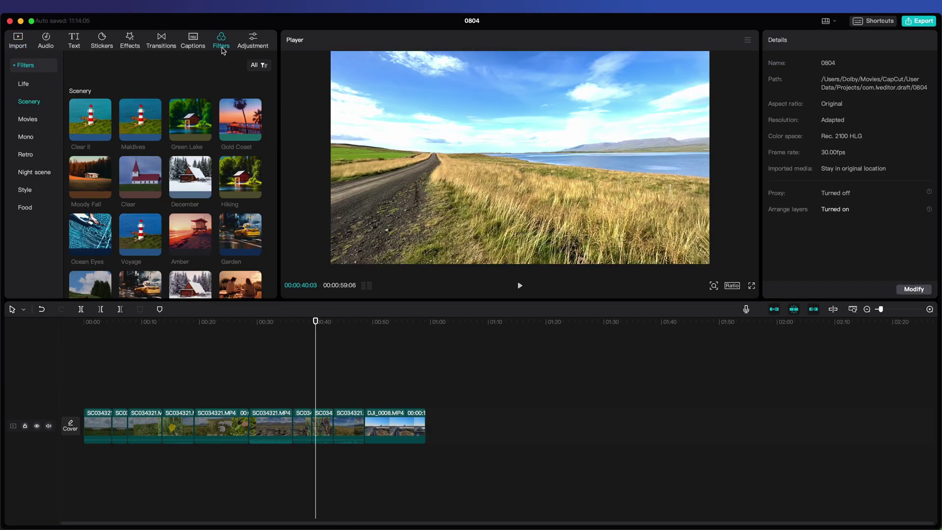
- Apply the Garden filter at about 00:40 after previewing Maldives
click(142, 117)
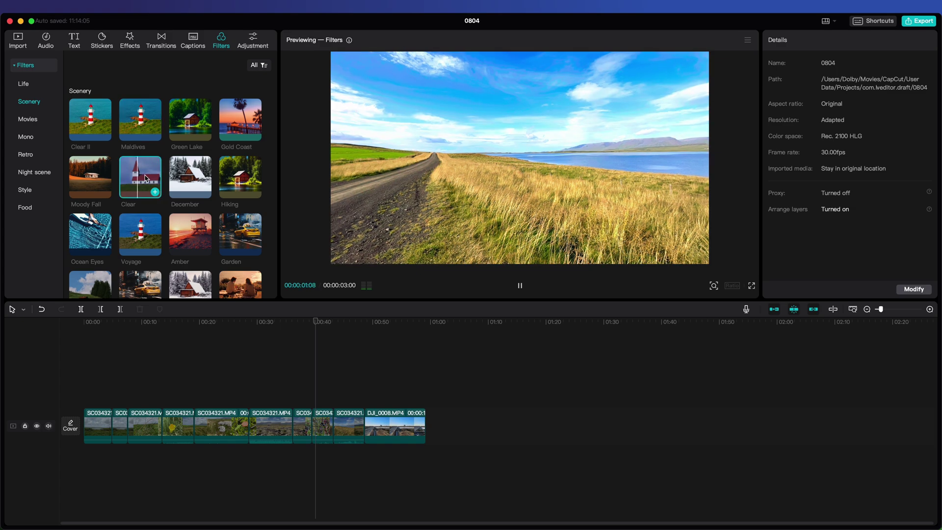
click(255, 250)
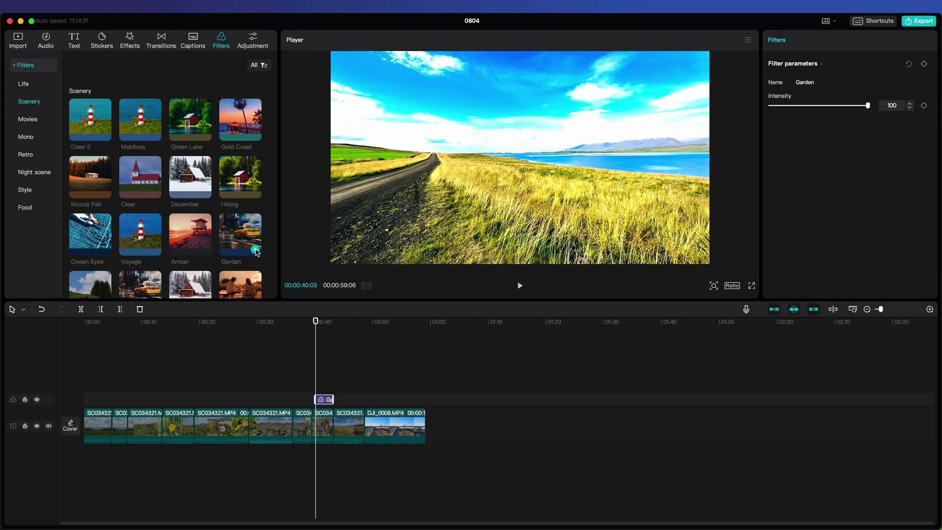
drag(331, 327, 378, 331)
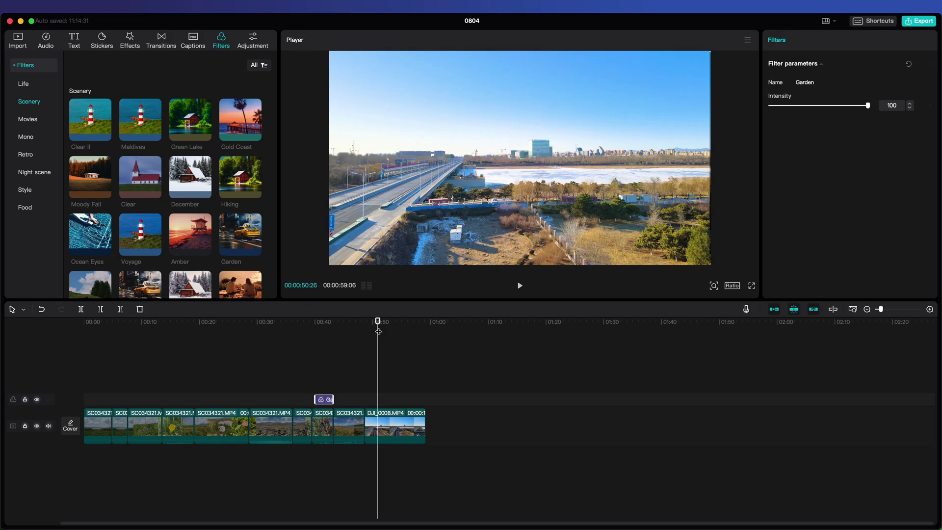
- Place a custom adjustment over the bridge clip: contrast 13, highlight 8, shadow -6, brilliance 8
click(253, 39)
drag(90, 89, 427, 392)
scroll(834, 196, down, 5)
drag(819, 155, 832, 154)
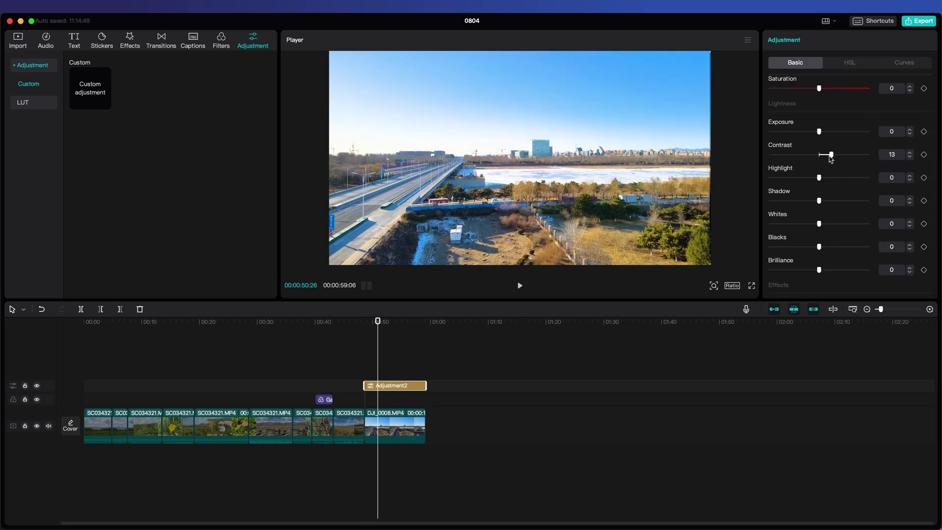
drag(819, 201, 814, 201)
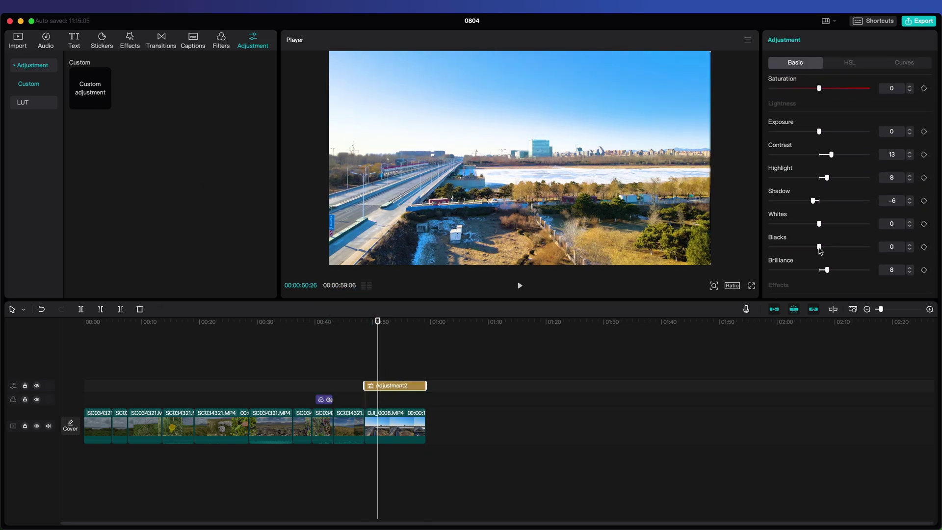
click(360, 353)
click(351, 324)
- Add a plain white title reading 'Dolby Vision' over the mountain clip and reposition it
click(81, 46)
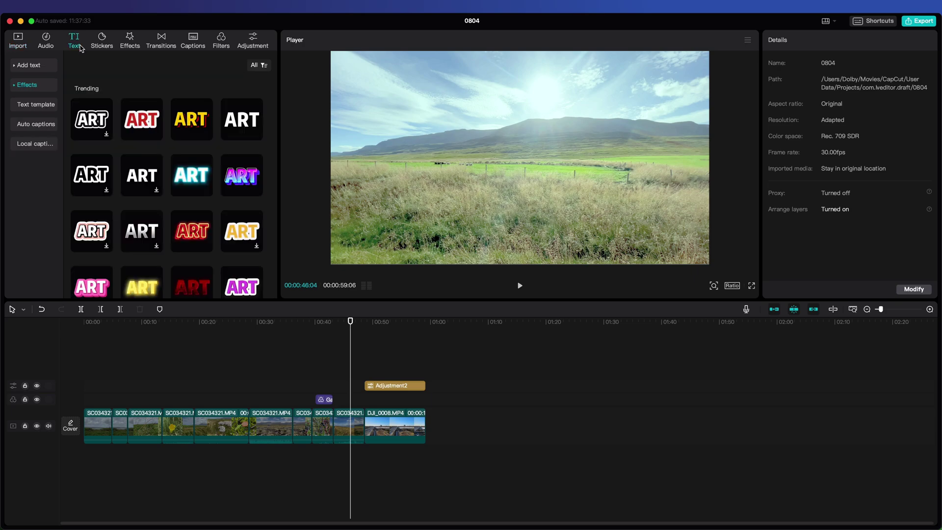
click(149, 130)
click(191, 121)
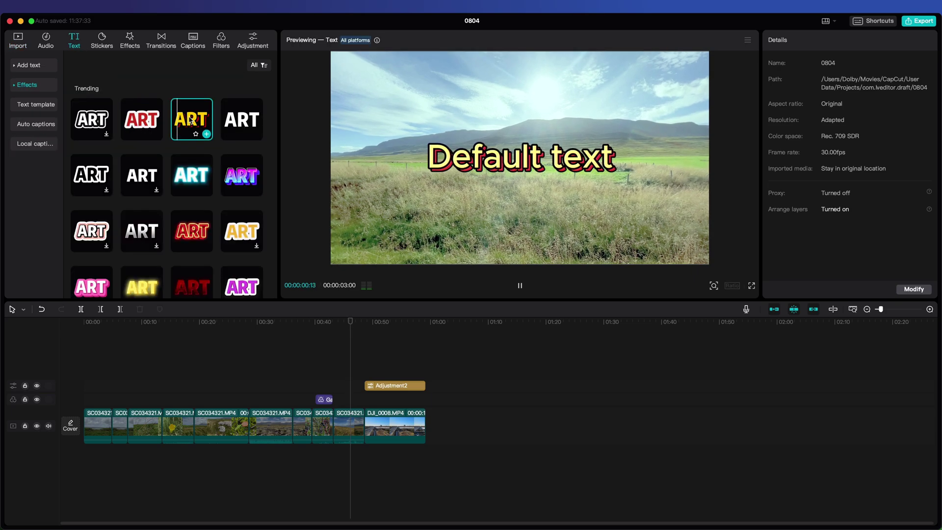
click(242, 123)
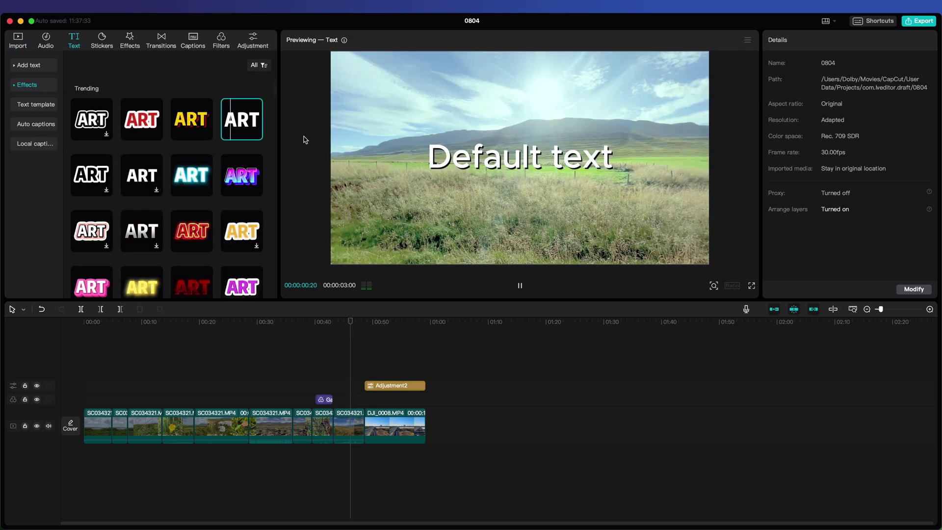
click(256, 134)
key(ctrl+a)
text(Dolby Vision)
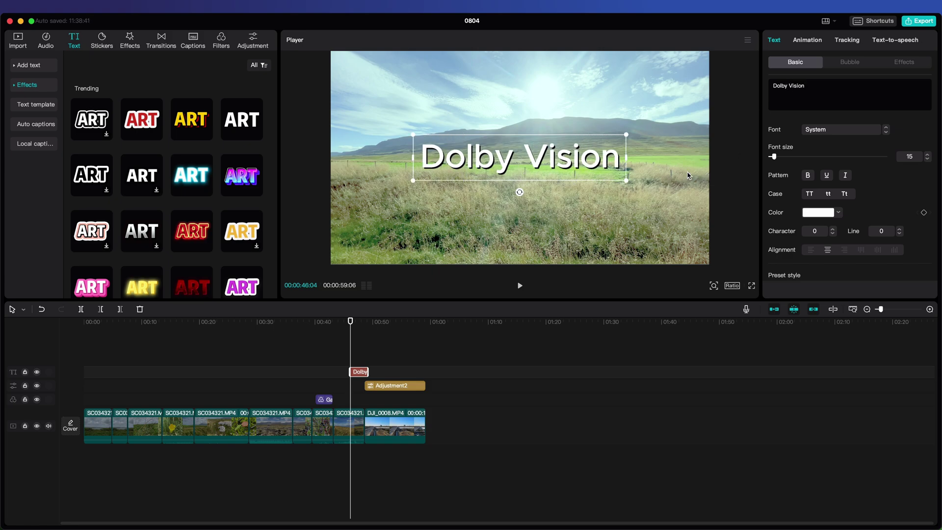
drag(556, 173, 663, 249)
- Add the FOLLOW sticker at 00:52, placed top-right at 52% scale, then play back the edit
click(385, 327)
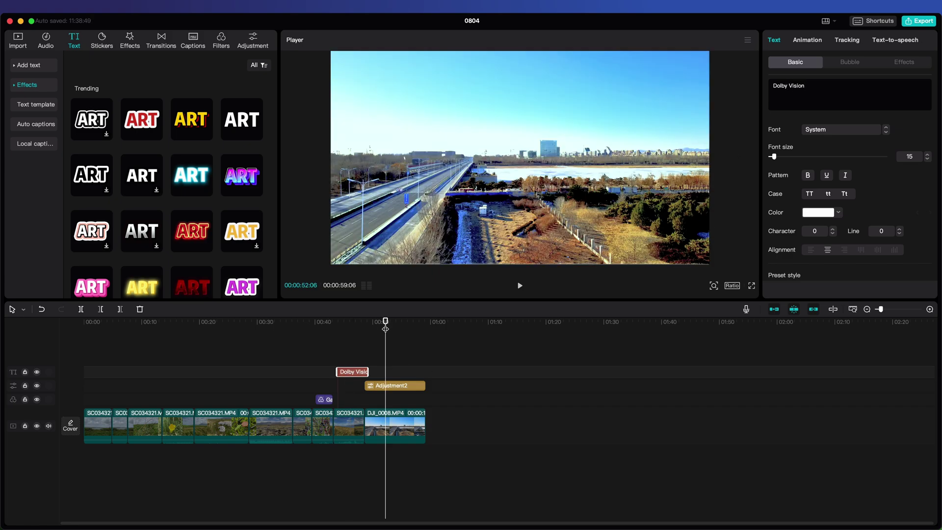
click(101, 40)
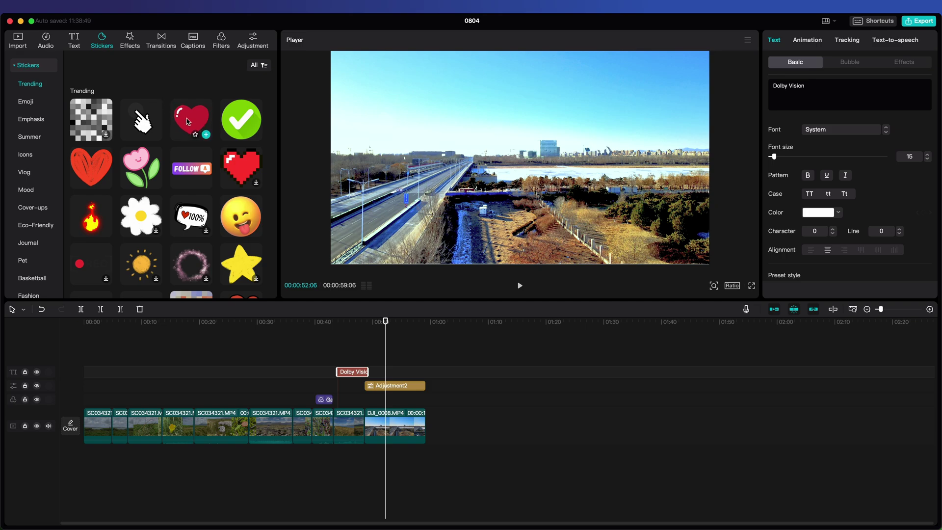
click(206, 182)
drag(416, 149, 626, 85)
scroll(626, 85, down, 5)
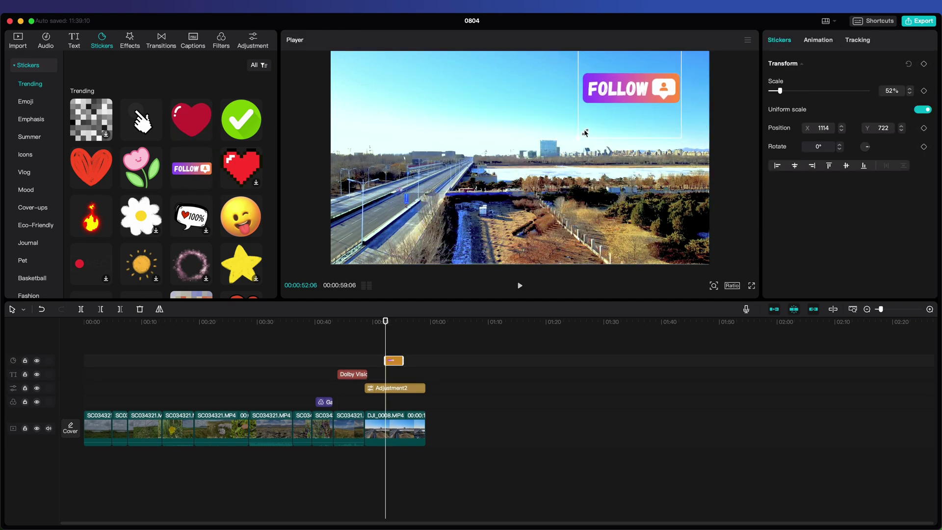
click(545, 196)
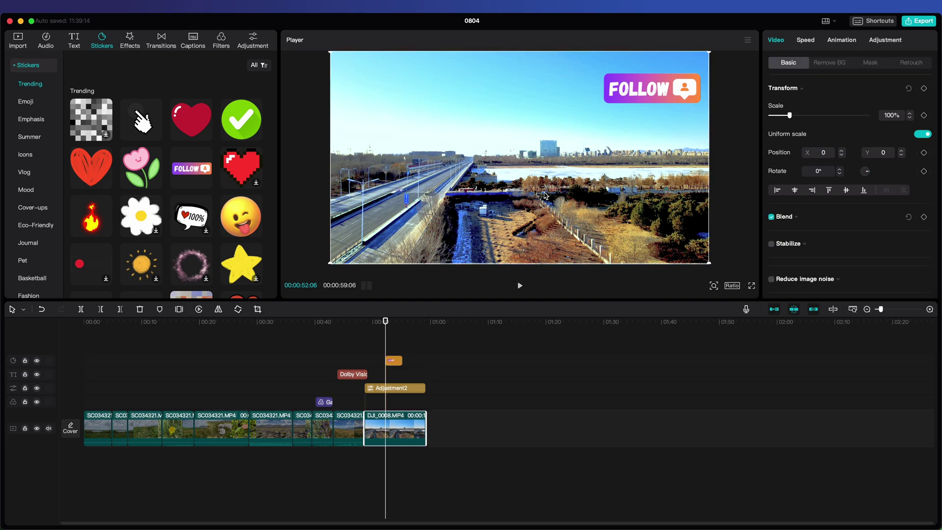
click(344, 323)
key(space)
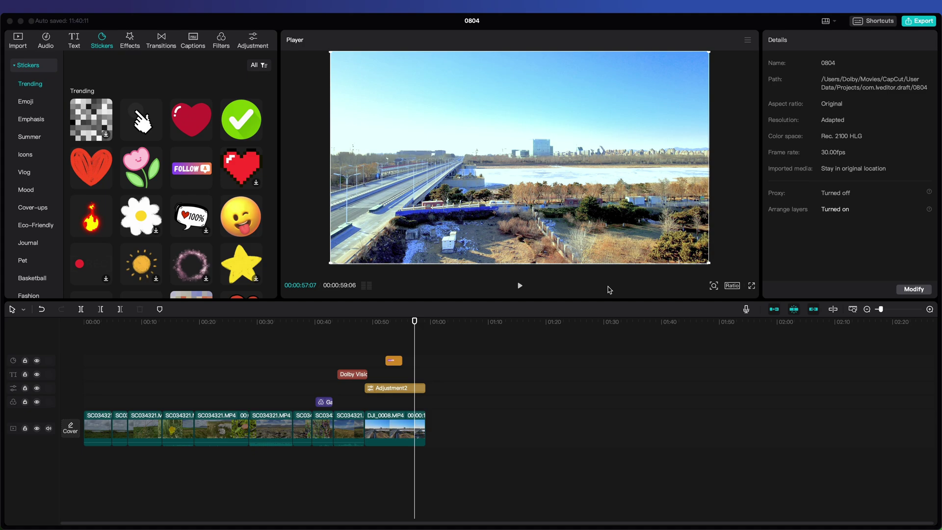
- Export the project at 4K resolution with the HEVC codec as an mp4 file
click(918, 20)
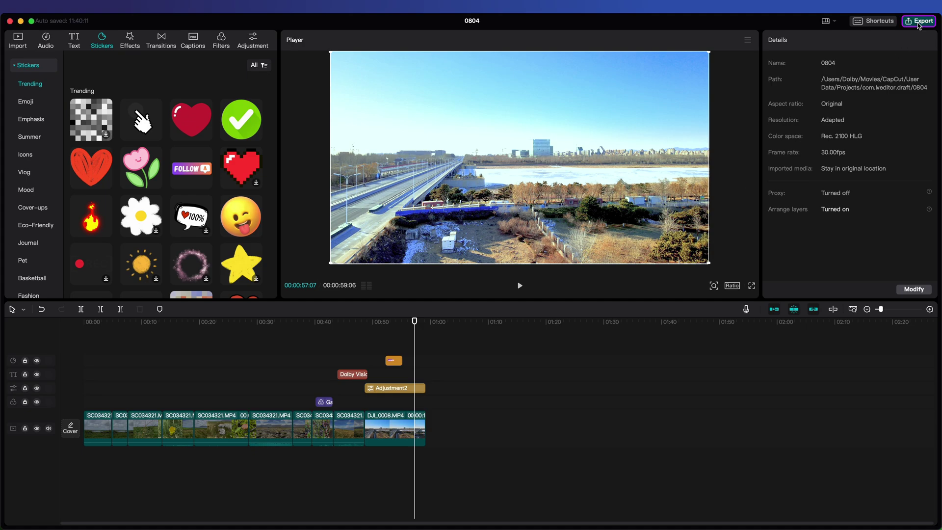
click(643, 160)
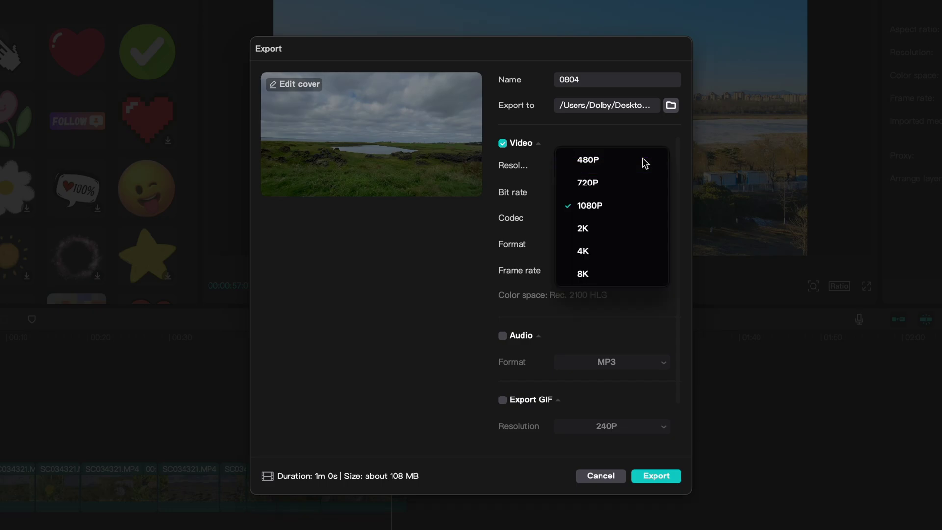
click(615, 258)
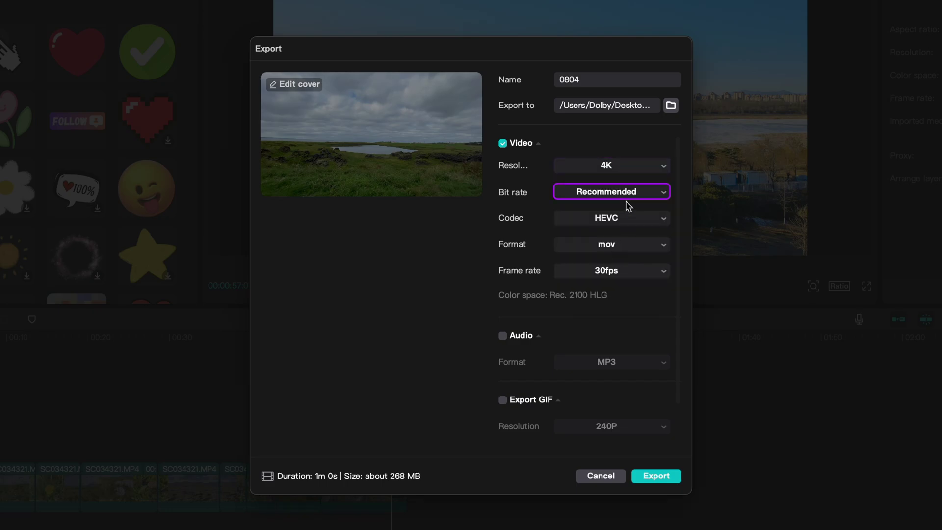
click(622, 217)
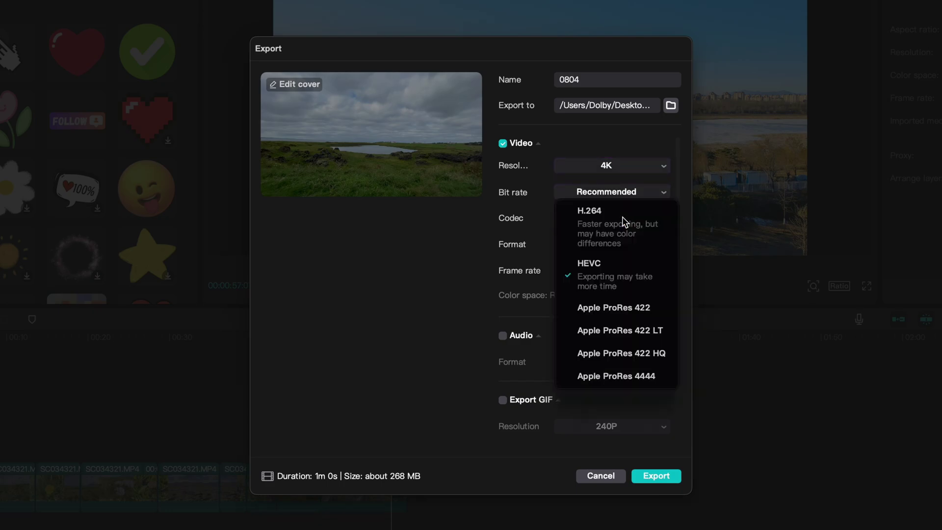
click(626, 261)
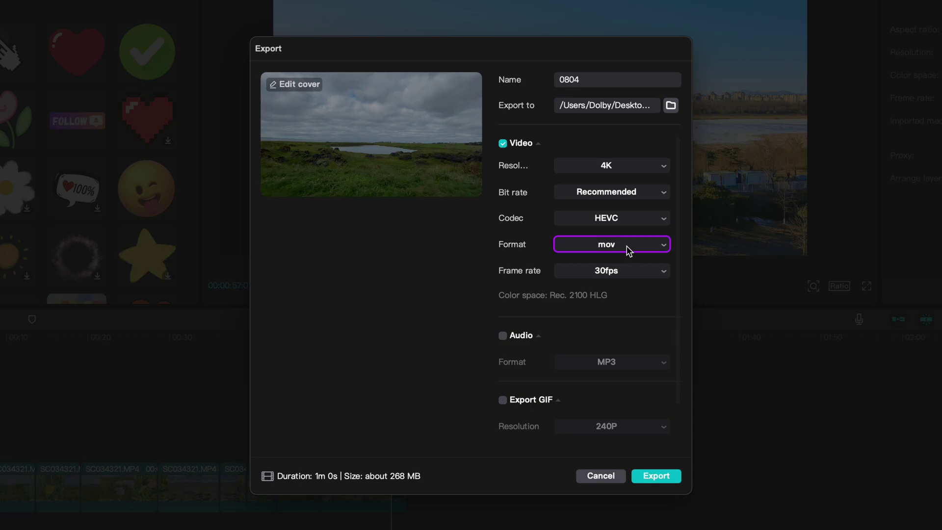
click(626, 246)
click(619, 258)
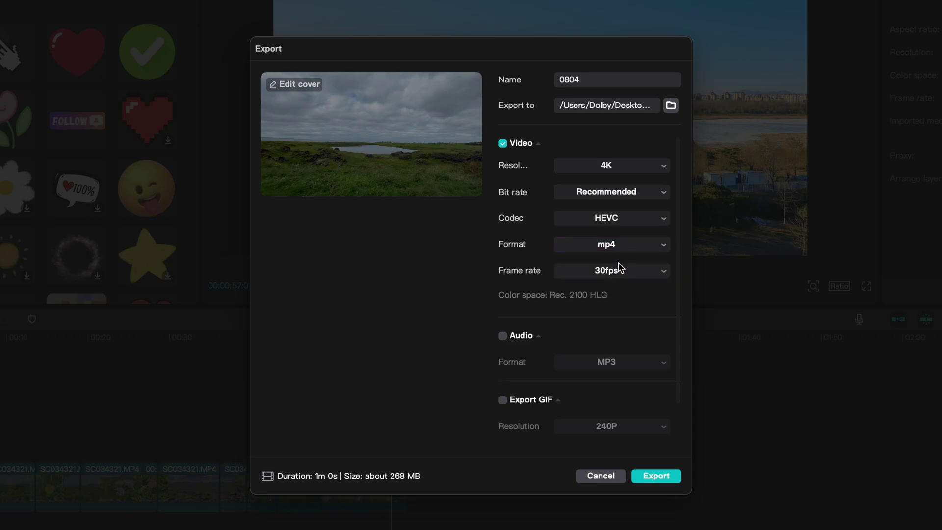
click(647, 477)
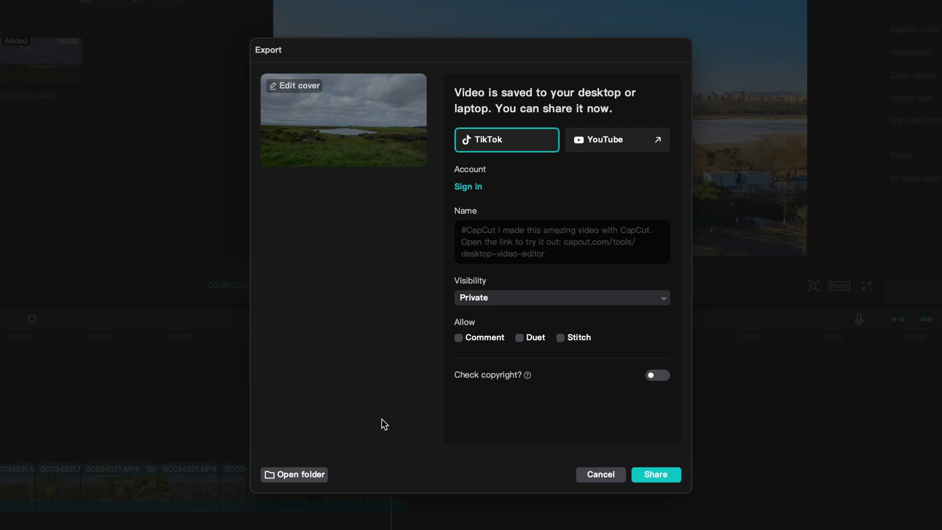
- Play the exported 0804.mp4 and confirm 3840 x 2160 HEVC, 10-bit Dolby Vision in its details
click(319, 474)
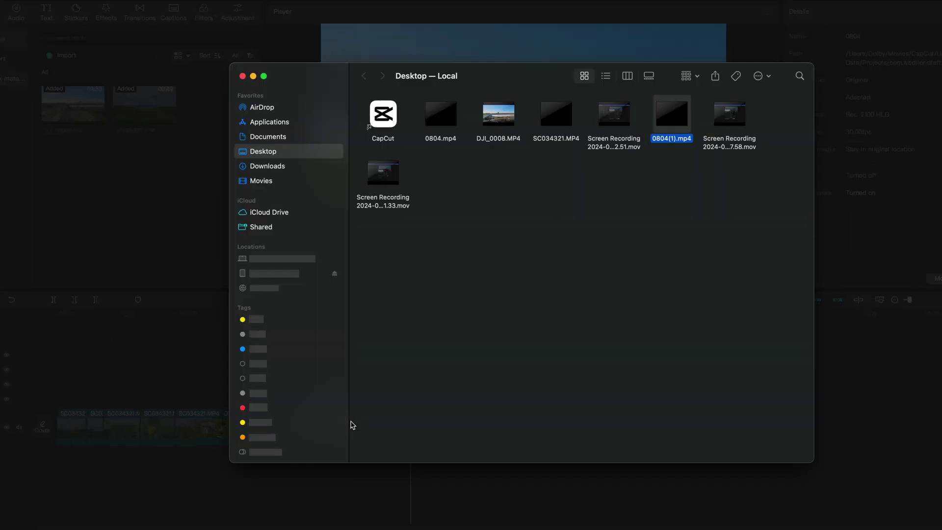
double_click(437, 124)
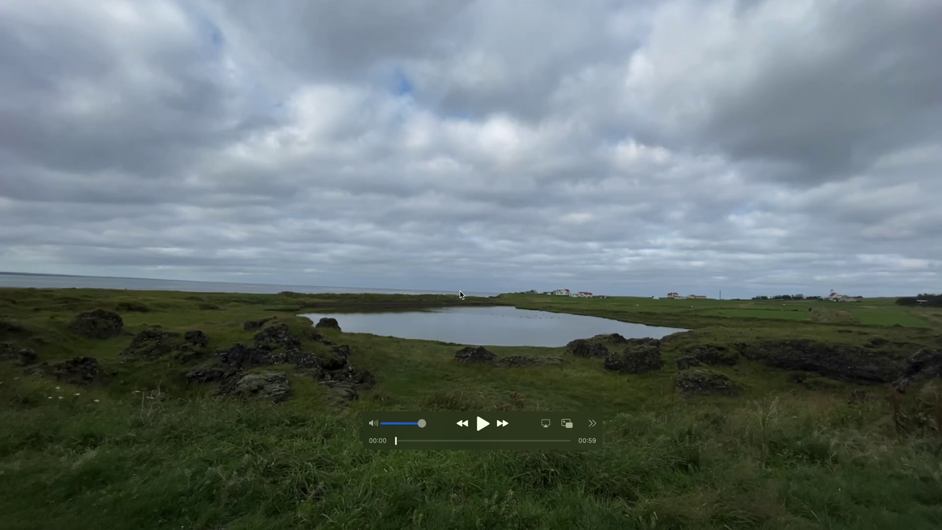
click(493, 440)
click(502, 441)
key(super+i)
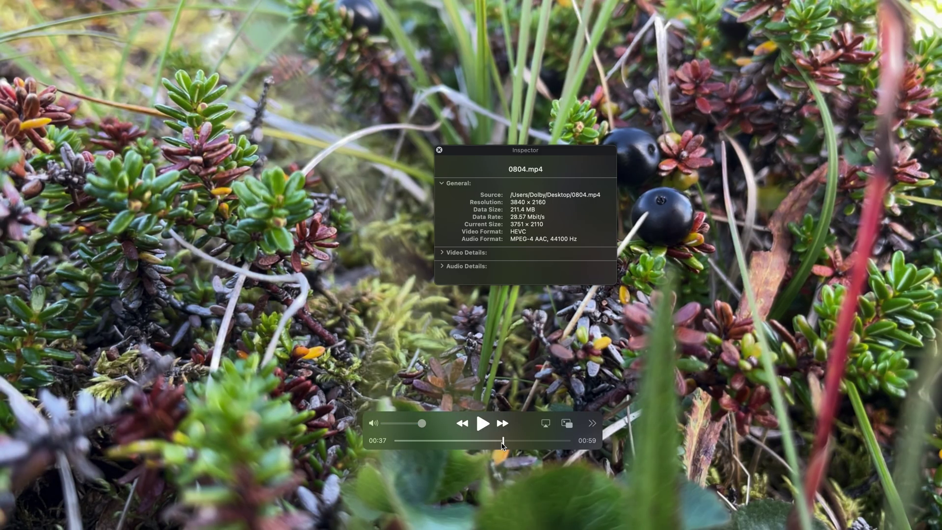
drag(509, 287, 564, 293)
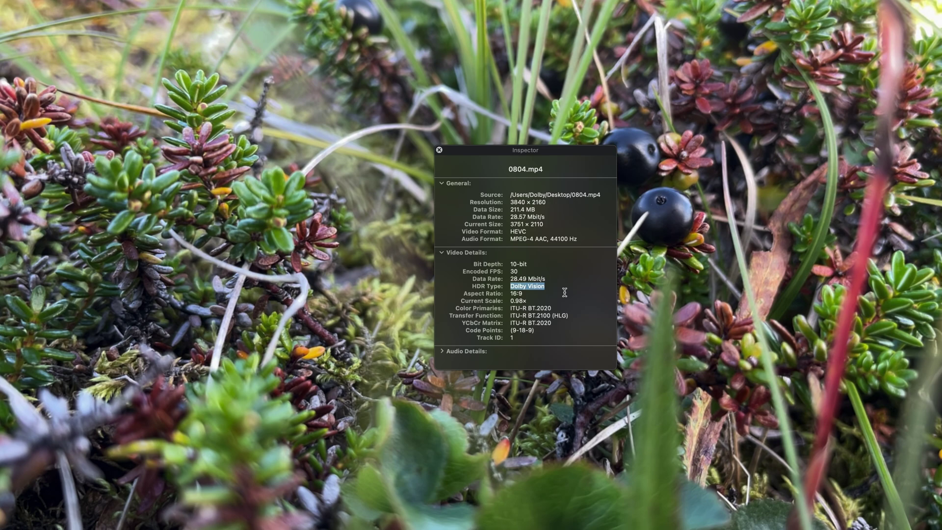
click(439, 150)
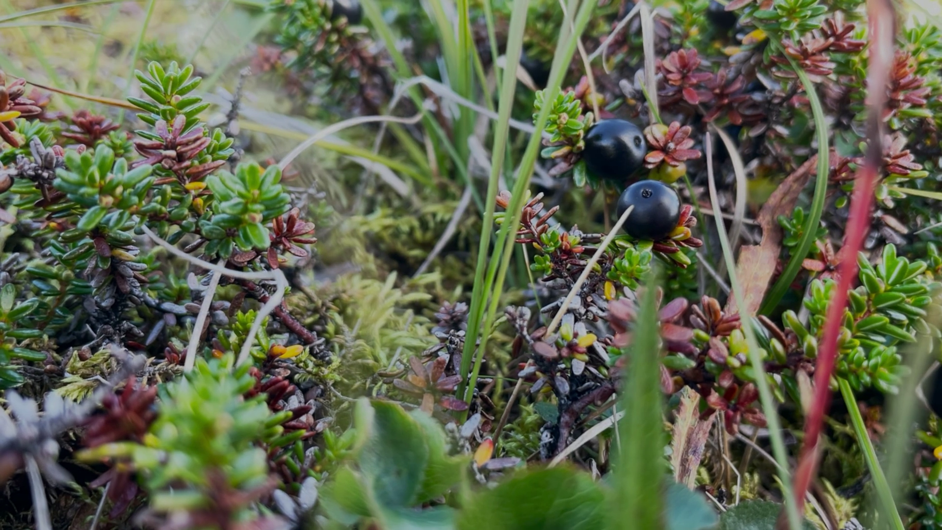